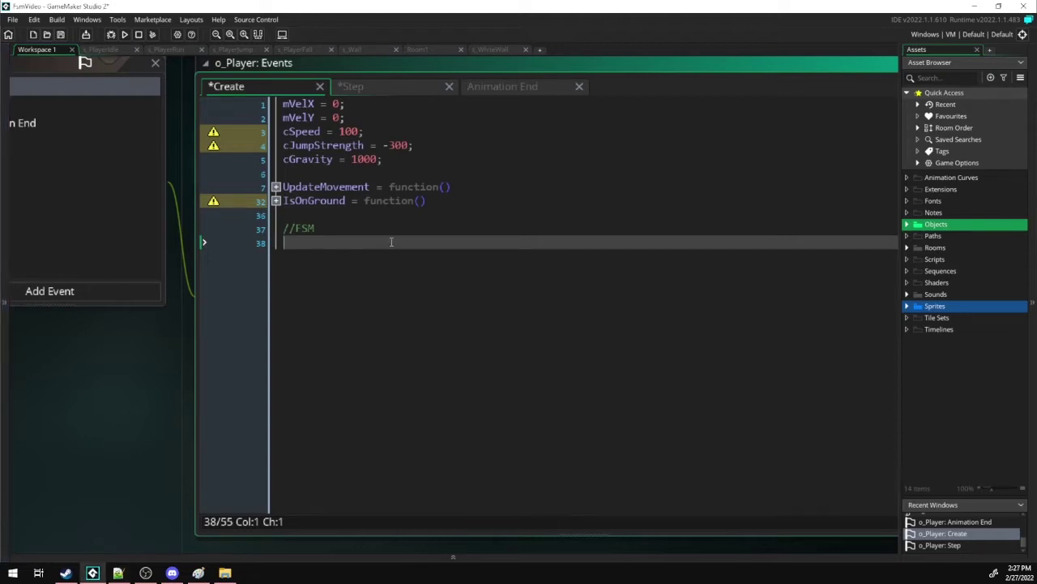
# Define the PLAYER_STATES enum with IDLE, RUN, JUMP and FALL.
pyautogui.write('enu')
pyautogui.write('m PLAYER_STATES {     IDLE,     RUN,     JUMP,     FALL')
pyautogui.press('Down')
pyautogui.press('Return')
pyautogui.press('Return')
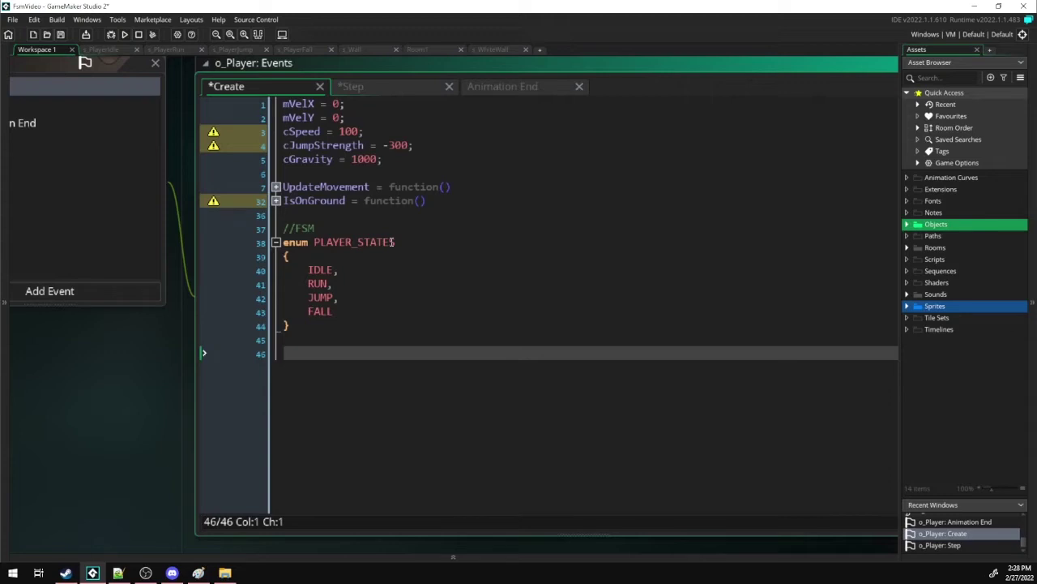
# Add mState = PLAYER_STATES.IDLE, mInnerState = 0, mNextState = mState, with a 0-enter/1-update/2-exit comment.
pyautogui.write('mS')
pyautogui.write('tate = PLAYER_STATES.IDLE; mInnerState = 0; mNextState = mState;')
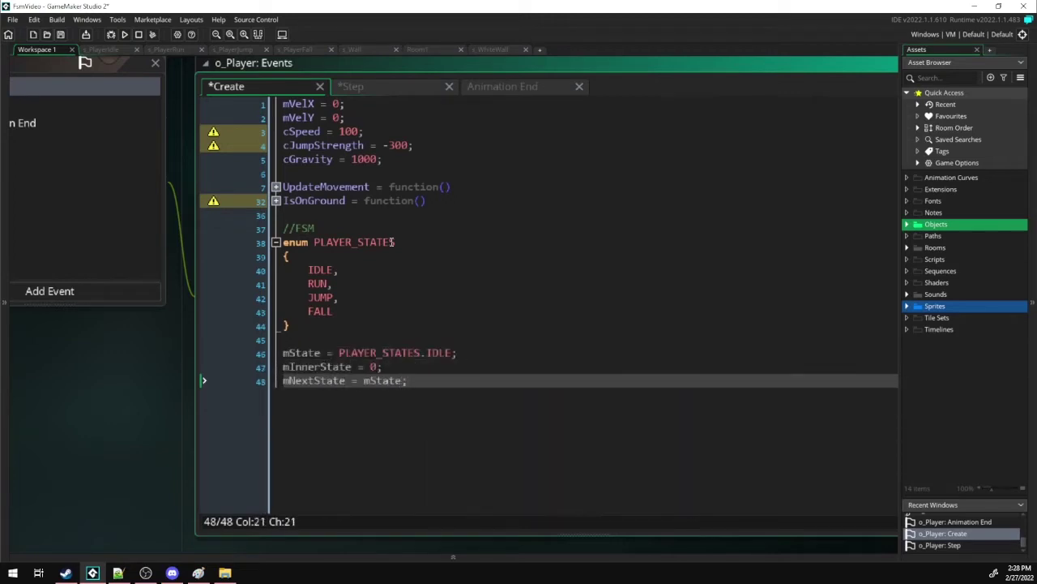
pyautogui.press('Up')
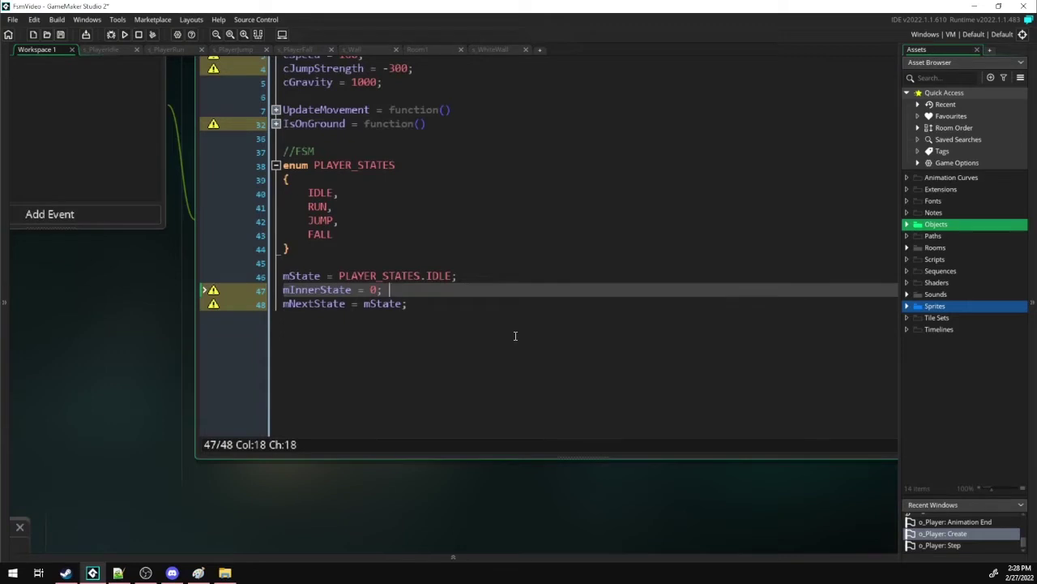
pyautogui.write('//')
pyautogui.write('0-enter, ')
pyautogui.write('1-update, ')
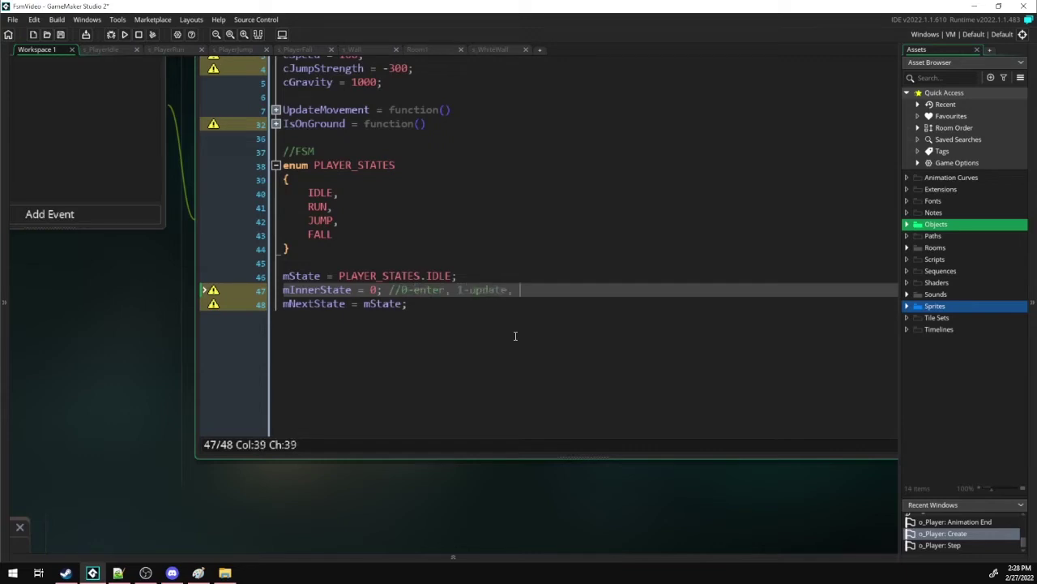
pyautogui.write('2-exit')
pyautogui.press('Down')
pyautogui.press('Return')
pyautogui.press('Return')
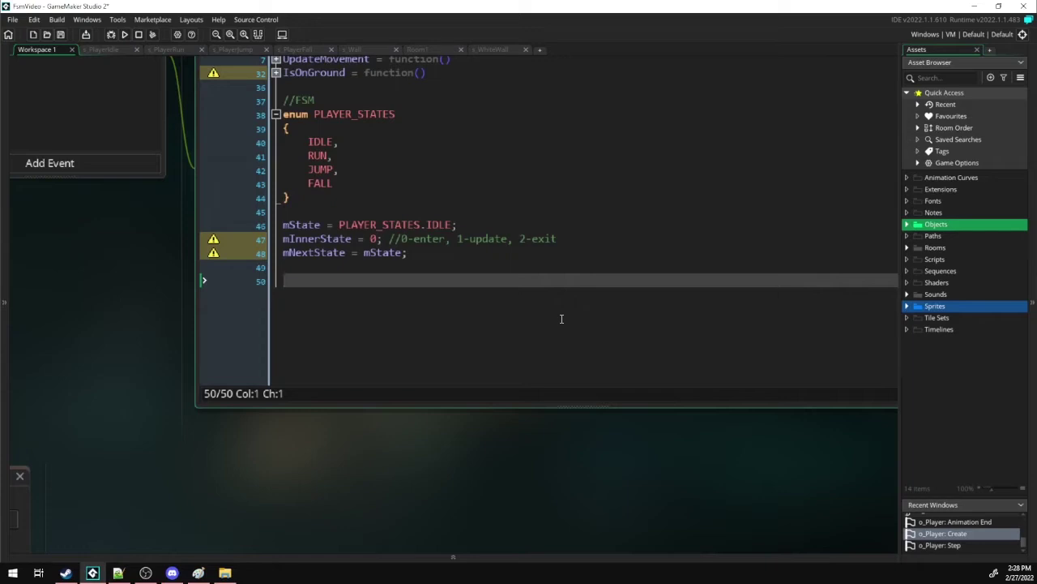
# Add a ChangeState(nextState) function setting mNextState = nextState and mInnerState = 2.
pyautogui.write('ChangeState = function(nextState) {     mNextState = nextState;     m')
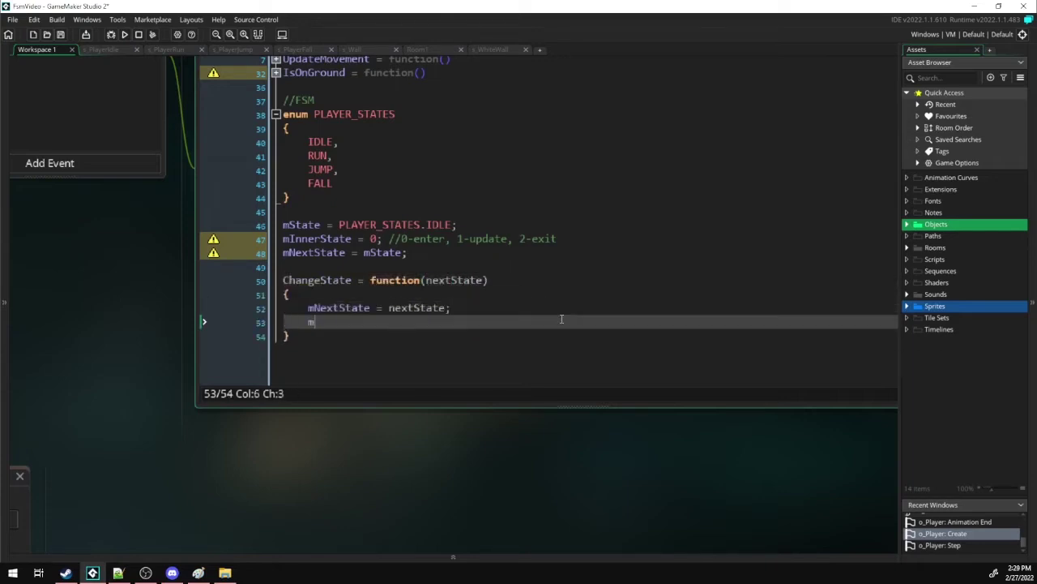
pyautogui.write('InnerState = 2;')
pyautogui.click(391, 354)
pyautogui.press('Return')
pyautogui.click(602, 197)
pyautogui.moveTo(602, 197); pyautogui.dragTo(589, 253, button='middle')
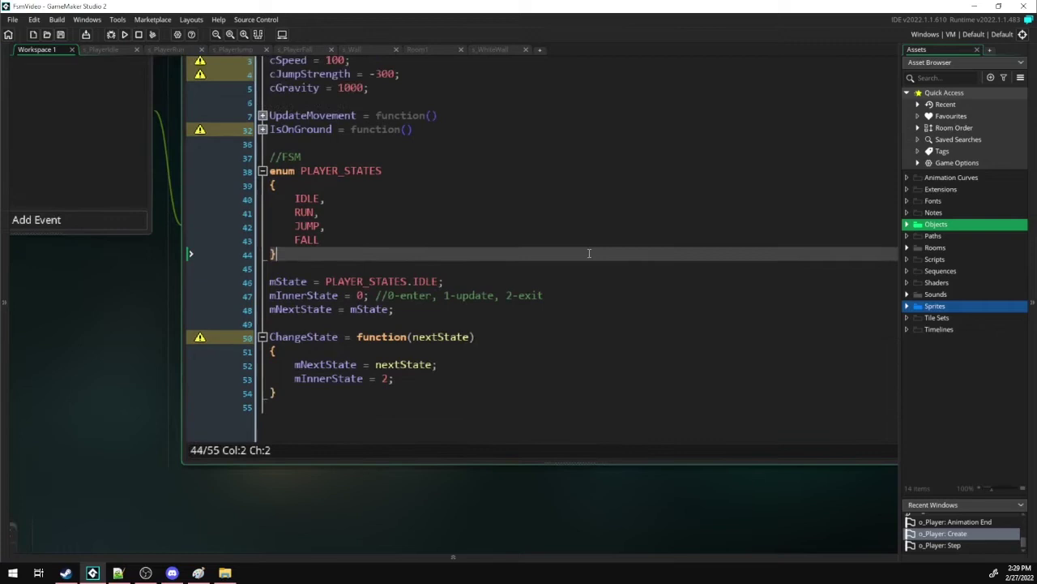
pyautogui.moveTo(355, 400); pyautogui.dragTo(556, 177)
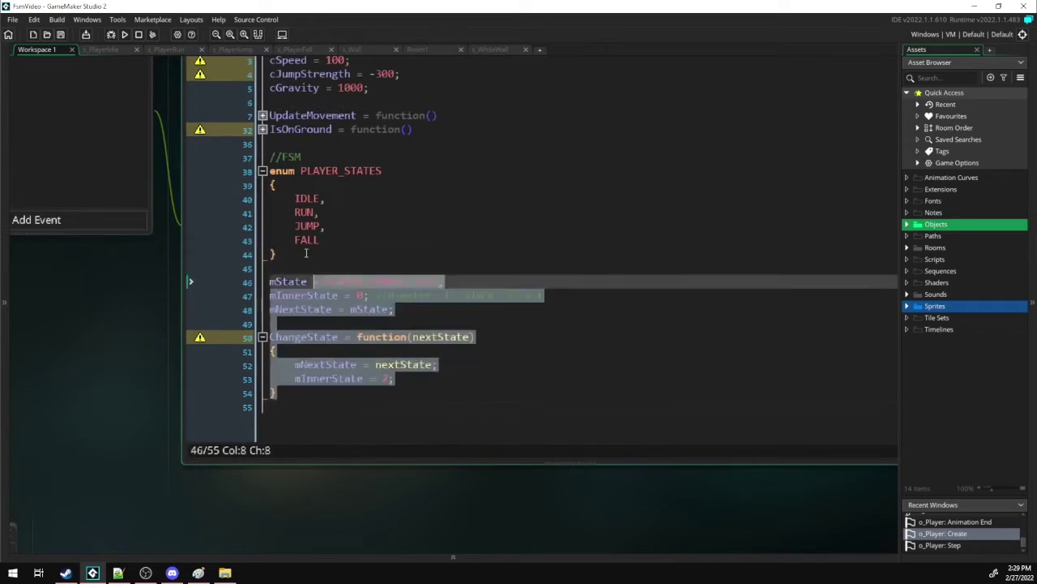
pyautogui.click(537, 178)
pyautogui.moveTo(537, 172); pyautogui.dragTo(516, 250, button='middle')
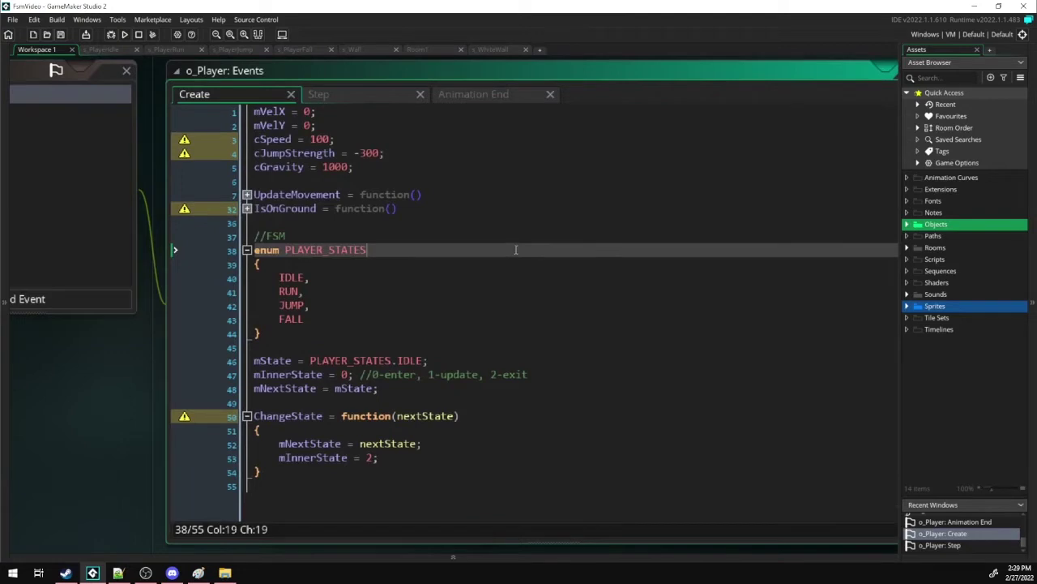
# Close the running game window and switch to o_Player's Step event code.
pyautogui.scroll(-1, 504, 271)
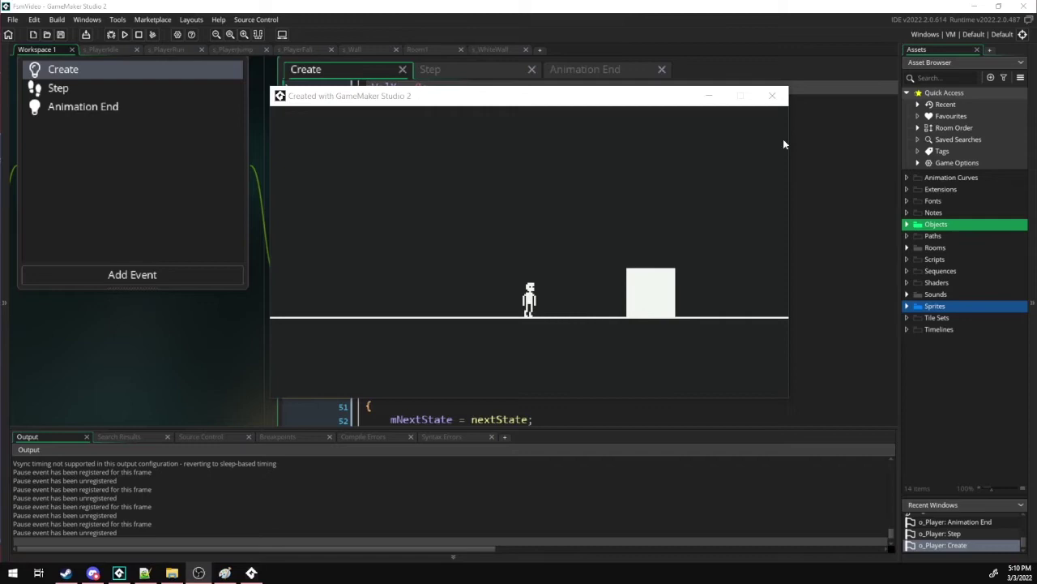
pyautogui.click(774, 97)
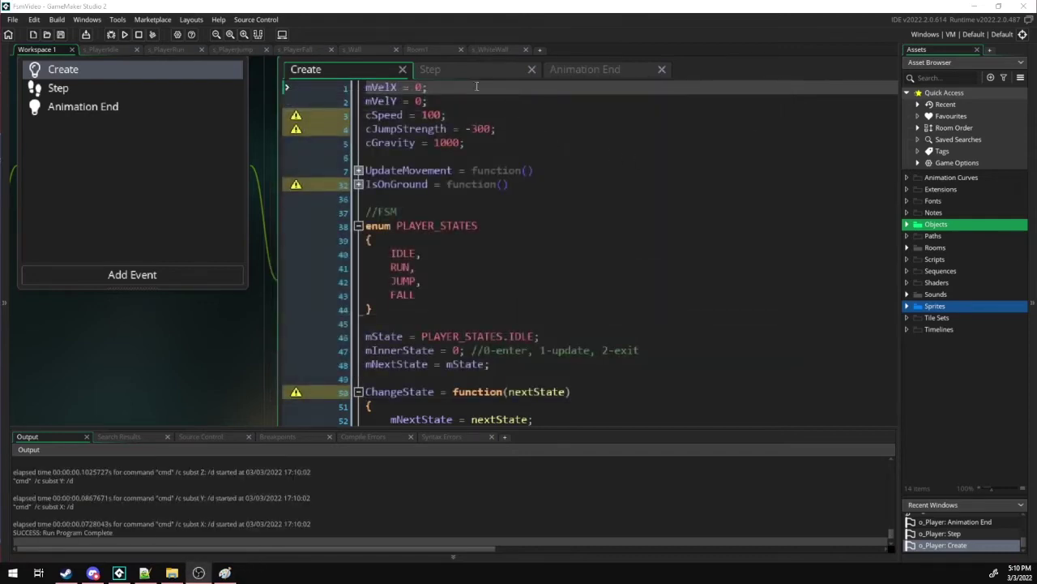
pyautogui.click(454, 68)
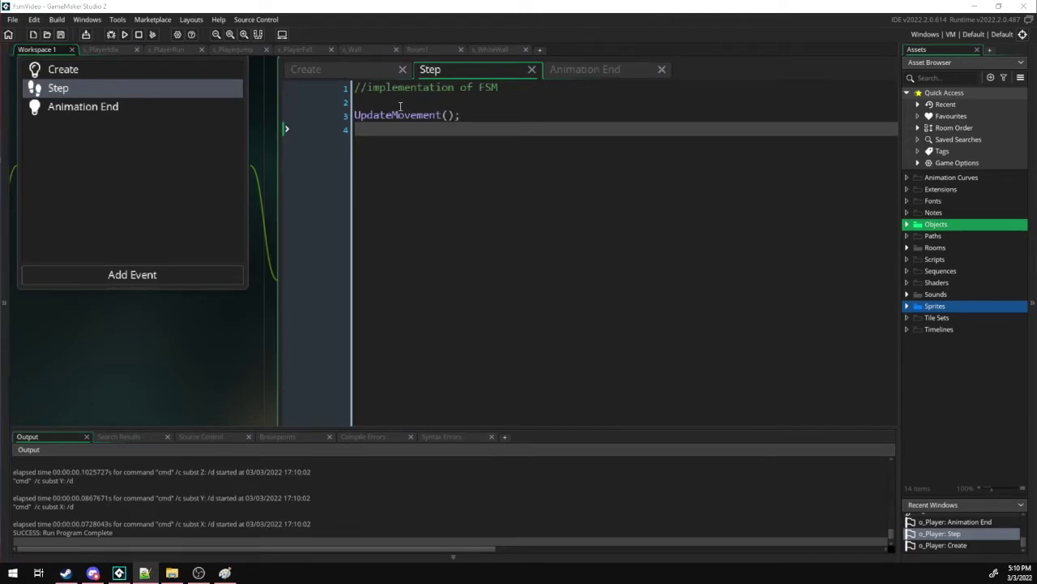
# Write the switch (mState) IDLE case with mInnerState 0/1/2 enter, update and exit blocks.
pyautogui.press('Up')
pyautogui.press('Up')
pyautogui.write('switch (mState) { case PL')
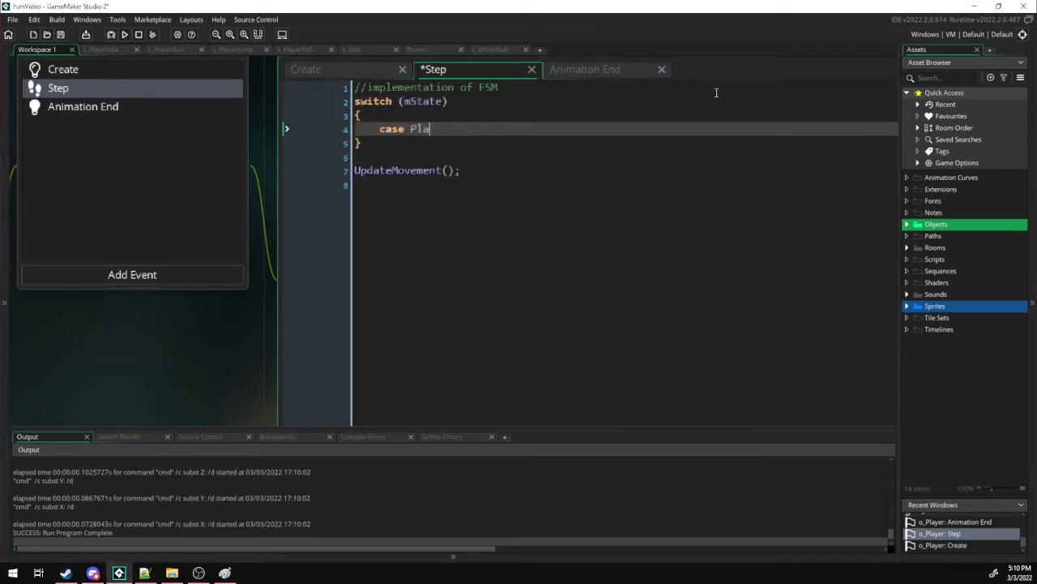
pyautogui.write('AYER_STATES.IDLE: { if (mInnerState == 0) //enter { } if (mInnerState == 0) //enter { }')
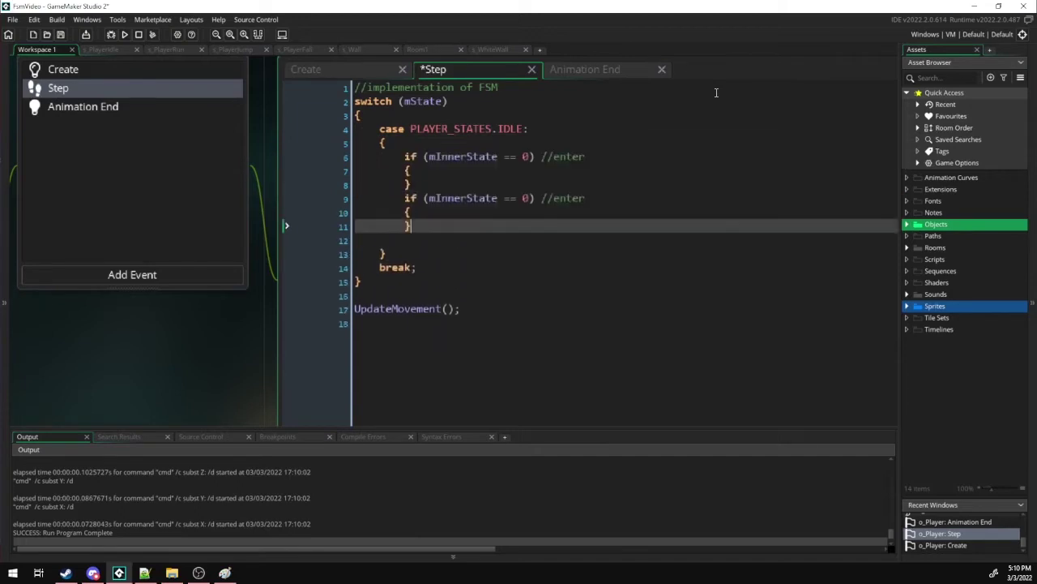
pyautogui.hotkey('ctrl', 'v')
pyautogui.write('mInnerState = 1;')
pyautogui.press('Down')
pyautogui.press('Down')
pyautogui.press('Down')
pyautogui.scroll(-1, 717, 92)
pyautogui.write('m')
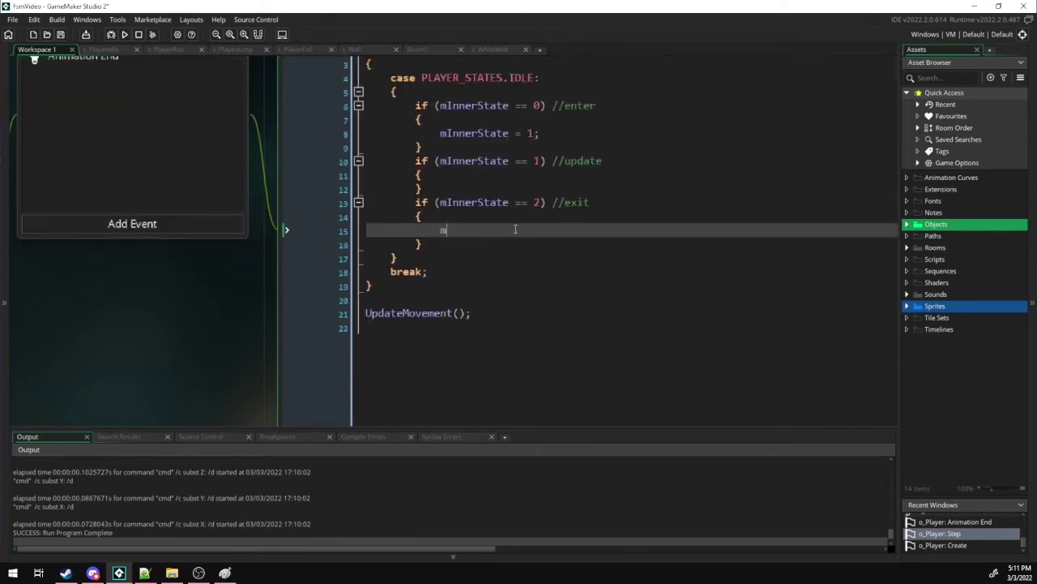
pyautogui.write('State = mNextState; mInnerState = 0;')
pyautogui.scroll(1, 697, 362)
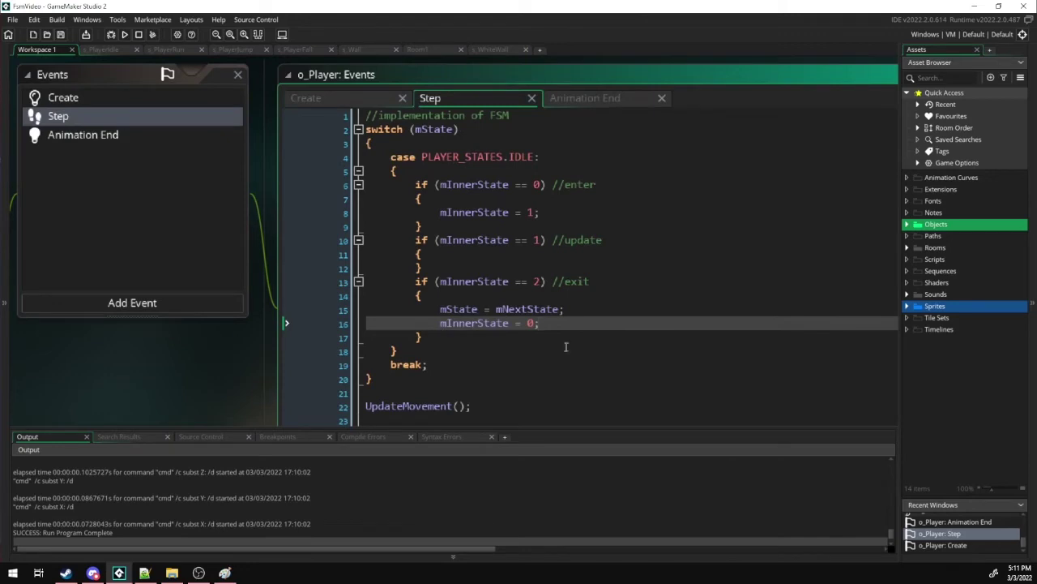
# Duplicate the IDLE case block to create the RUN and JUMP cases.
pyautogui.moveTo(447, 364); pyautogui.dragTo(421, 160)
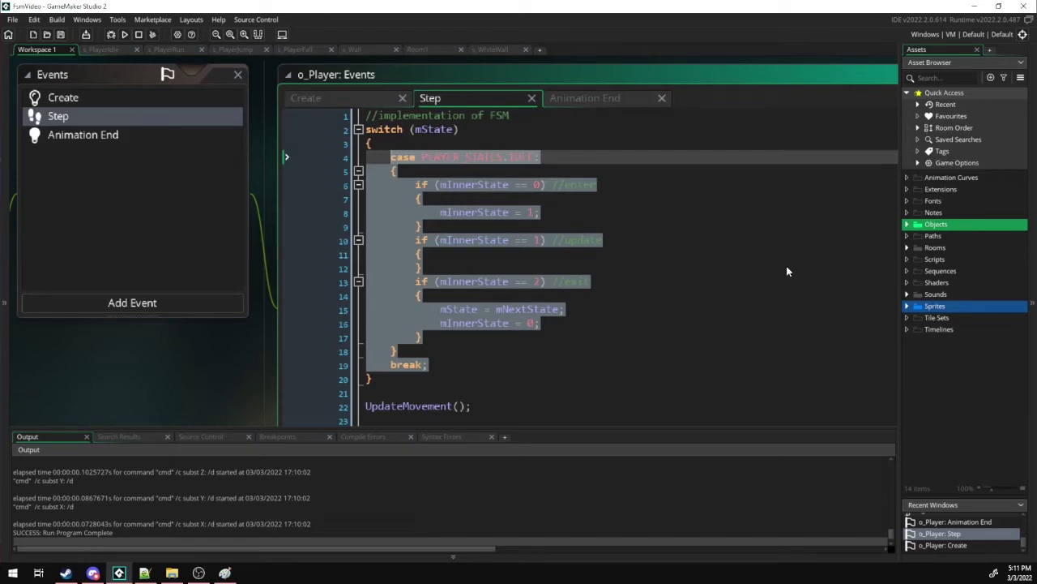
pyautogui.click(613, 226)
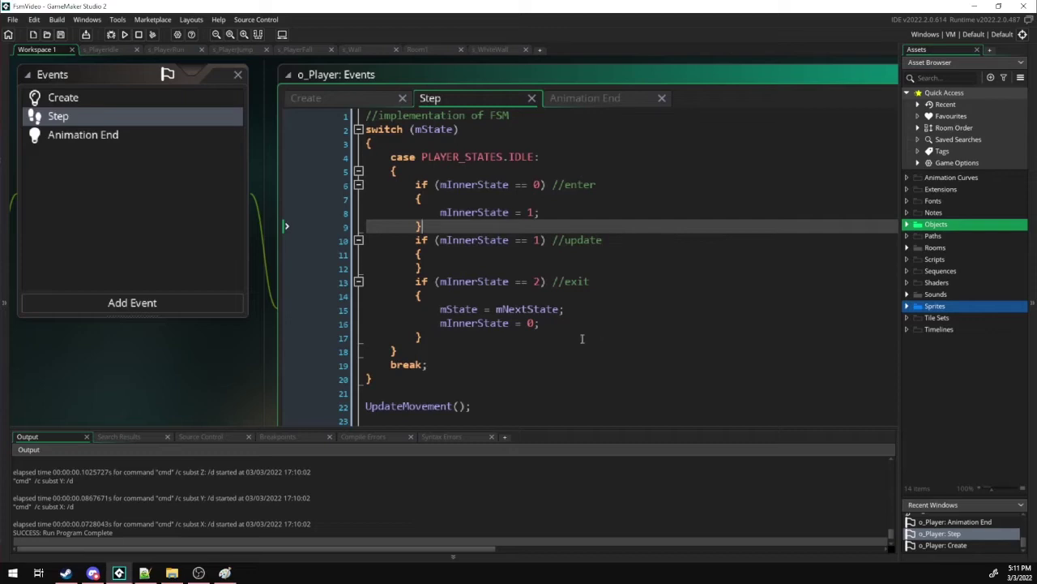
pyautogui.click(499, 367)
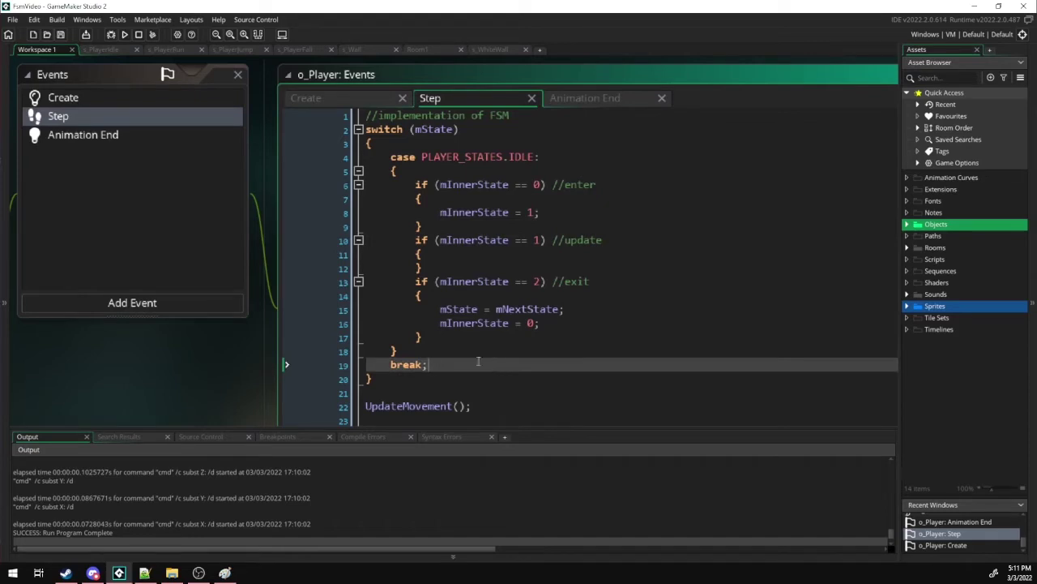
pyautogui.moveTo(478, 364); pyautogui.dragTo(366, 156)
pyautogui.hotkey('ctrl', 'd')
pyautogui.hotkey('ctrl', 'd')
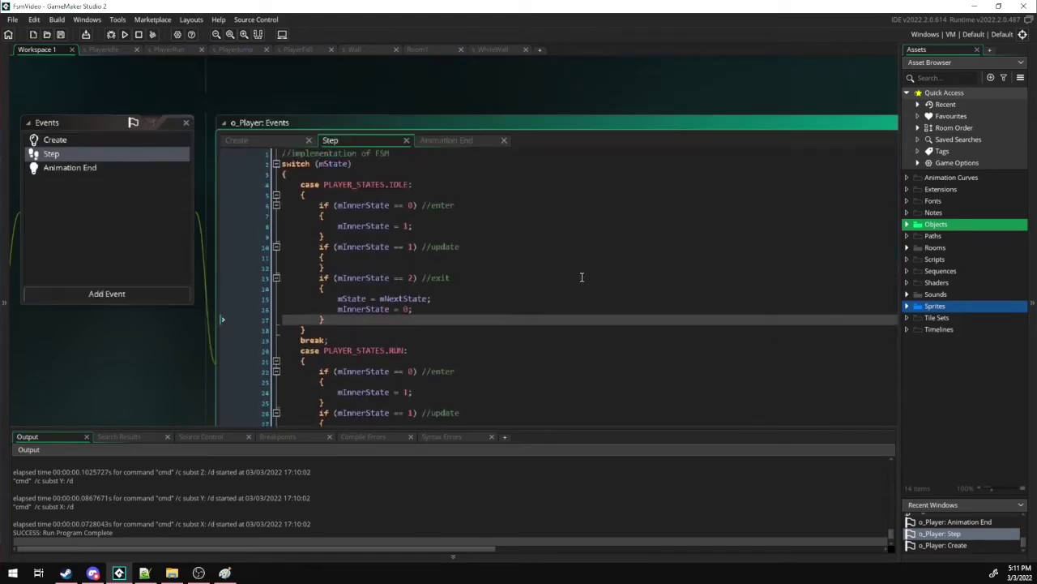
pyautogui.scroll(-4, 581, 277)
pyautogui.scroll(-1, 579, 277)
pyautogui.scroll(-3, 577, 277)
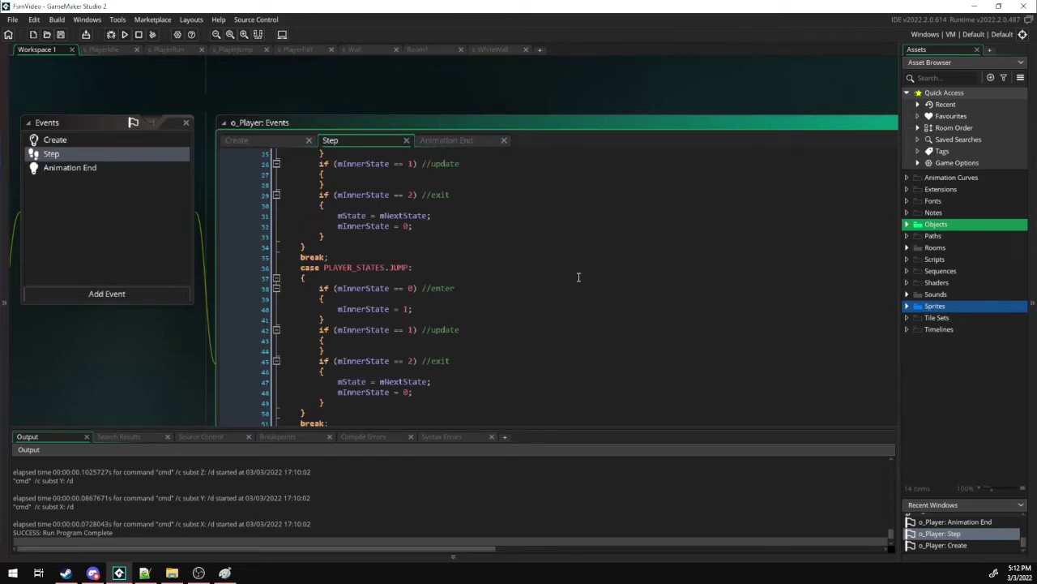
pyautogui.scroll(4, 578, 277)
pyautogui.scroll(4, 579, 277)
pyautogui.click(507, 239)
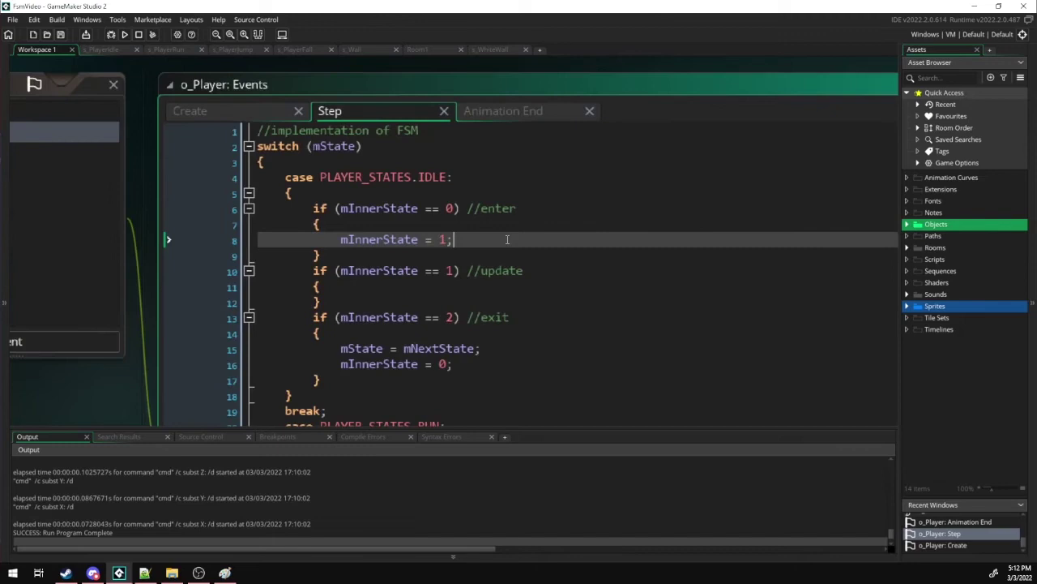
# Set sprite_index = s_PlayerIdle in the IDLE enter block.
pyautogui.press('Return')
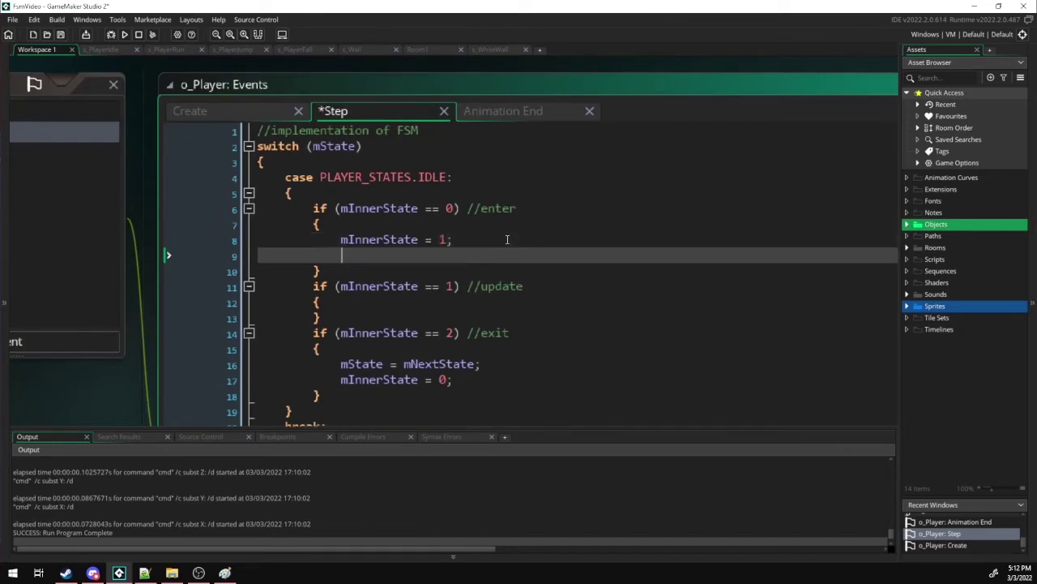
pyautogui.write('sprite_')
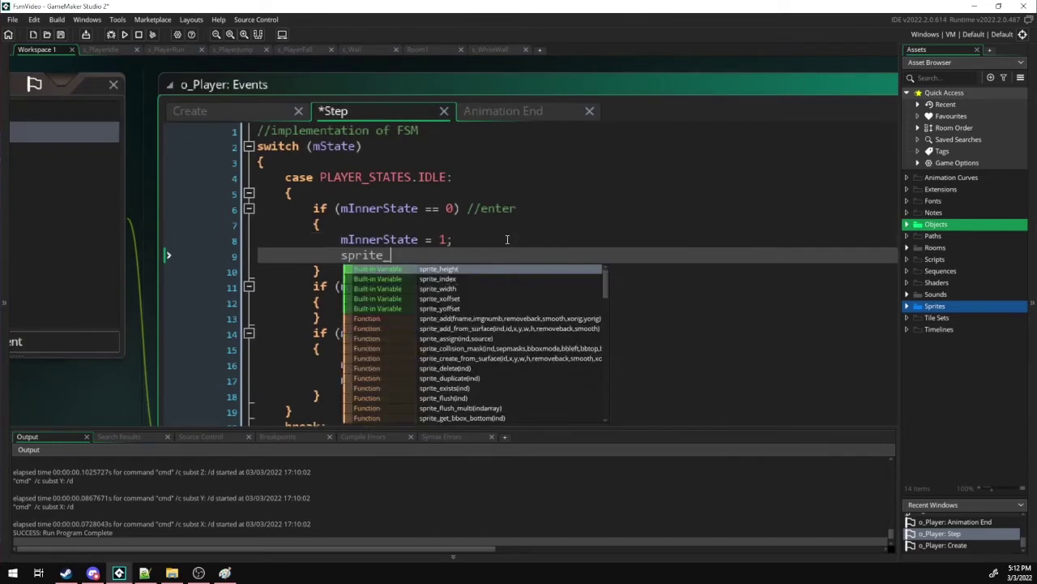
pyautogui.write('inde')
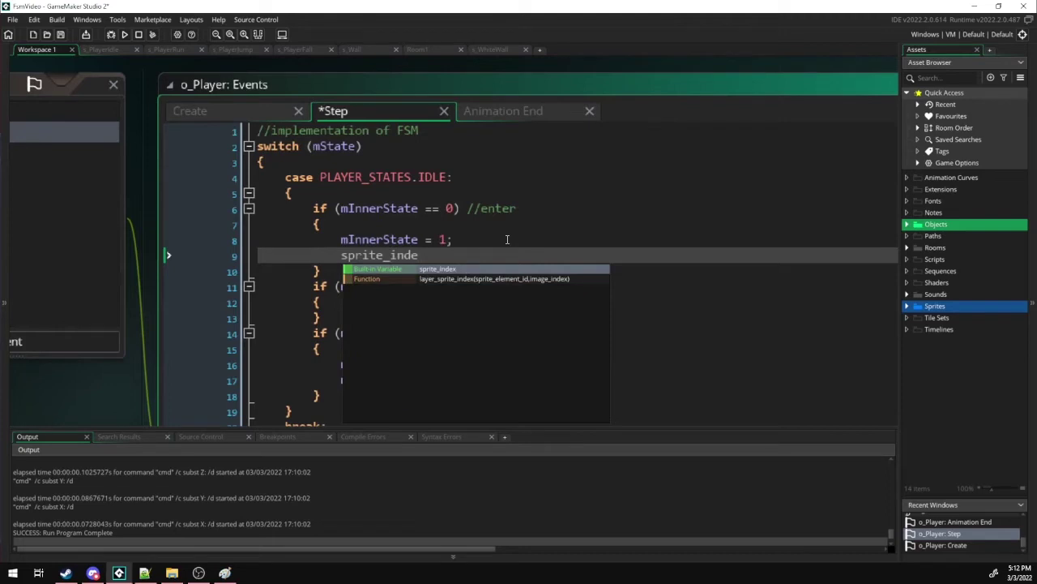
pyautogui.press('Return')
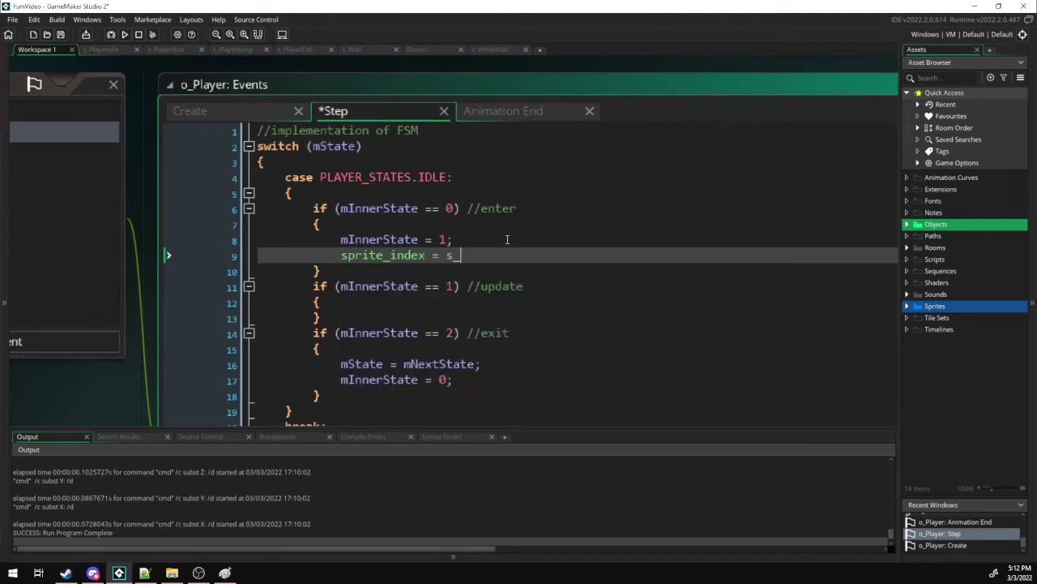
pyautogui.write('pla')
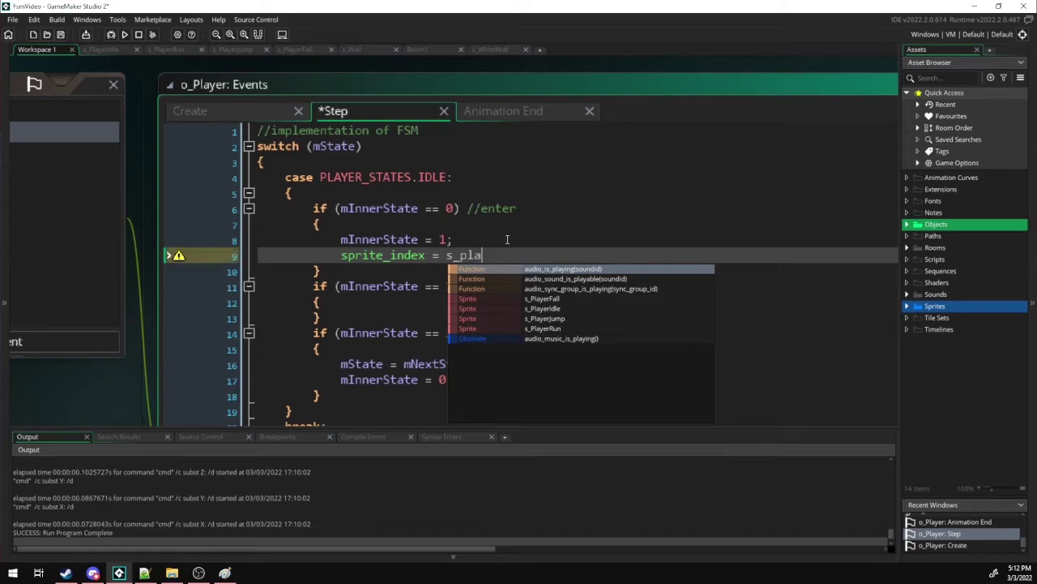
pyautogui.write('yeri')
pyautogui.press('Return')
pyautogui.write(';')
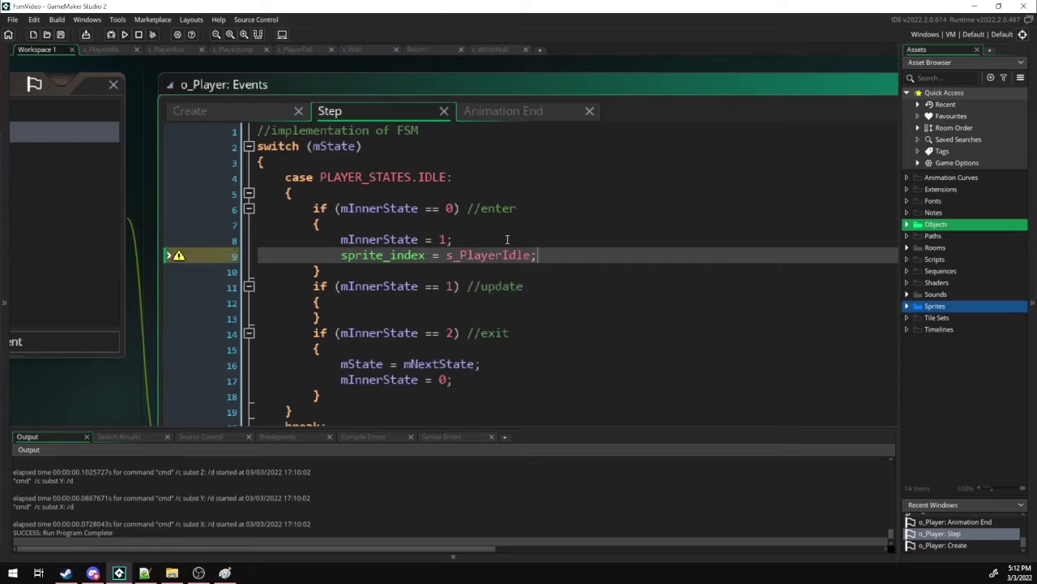
# In the IDLE update block, compute hMove and ChangeState to RUN when abs(hMove) > 0.
pyautogui.scroll(-1, 507, 240)
pyautogui.click(413, 278)
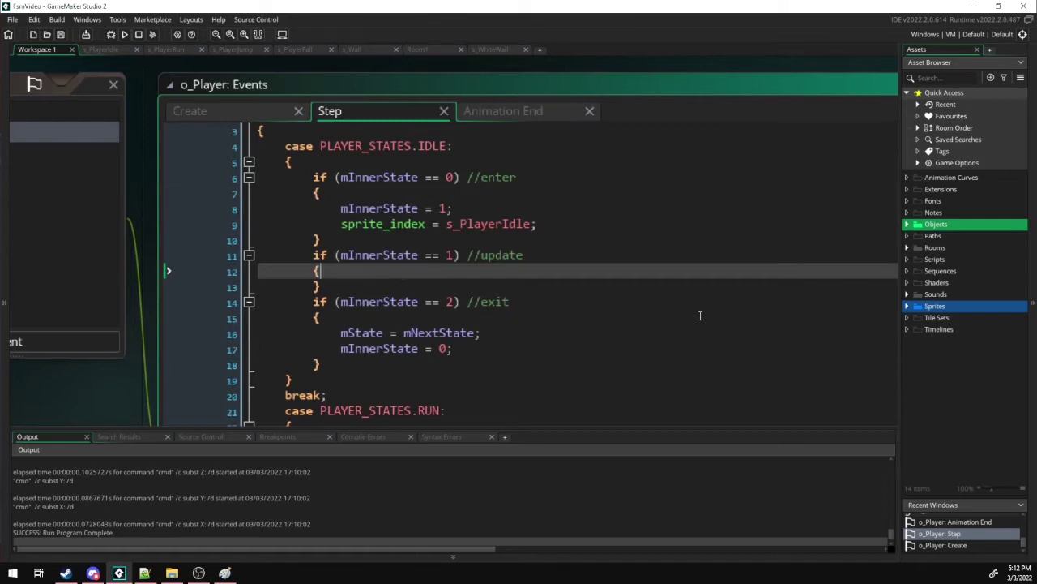
pyautogui.press('Return')
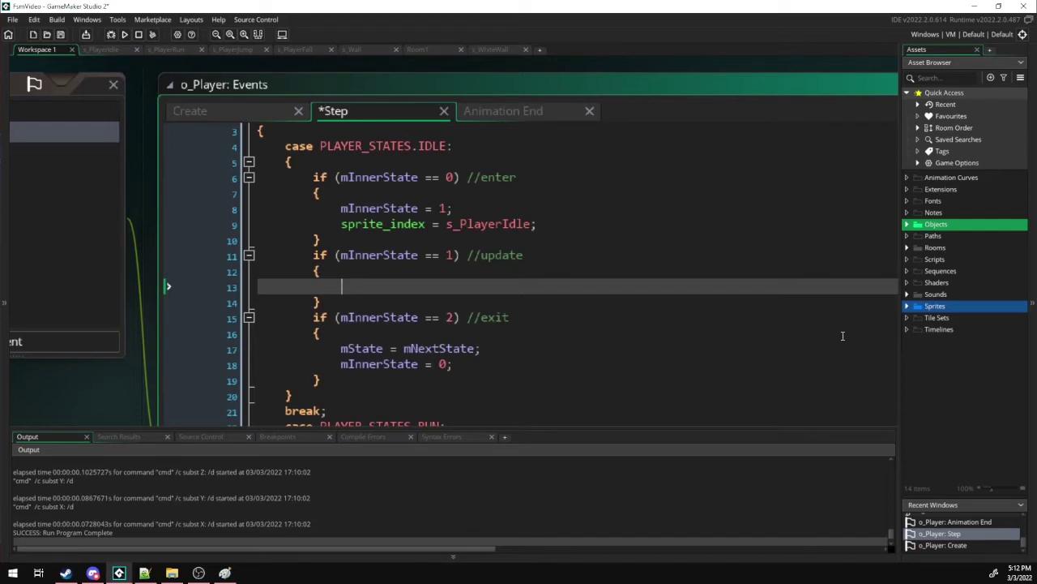
pyautogui.write('var hMove = -keyboard_check(vk_left) + keyboard_check(vk_left')
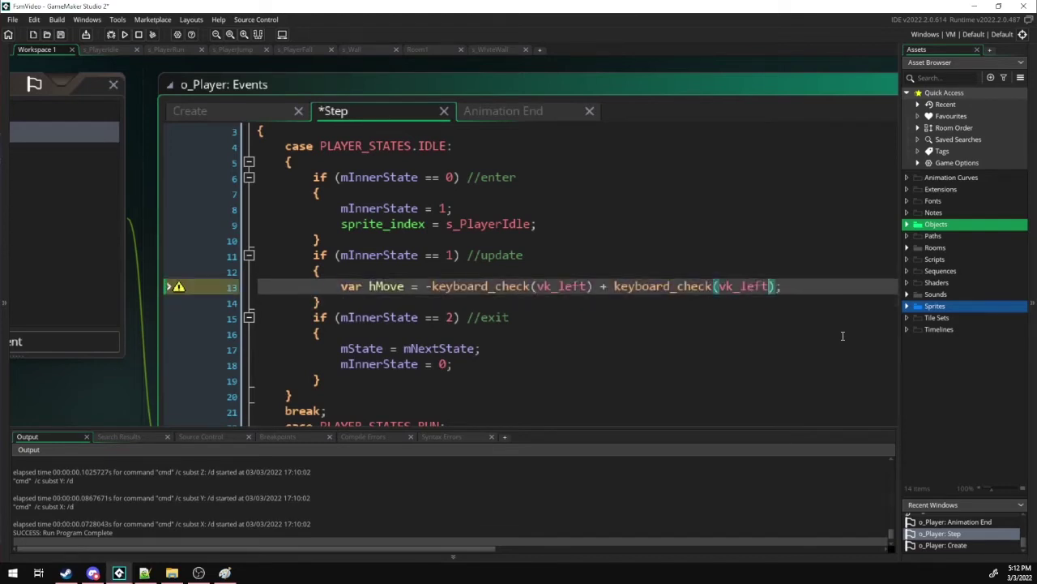
pyautogui.write('right);')
pyautogui.press('Return')
pyautogui.write('if (keyboard_check')
pyautogui.press('BackSpace')
pyautogui.press('BackSpace')
pyautogui.press('BackSpace')
pyautogui.write('abs(hMove)')
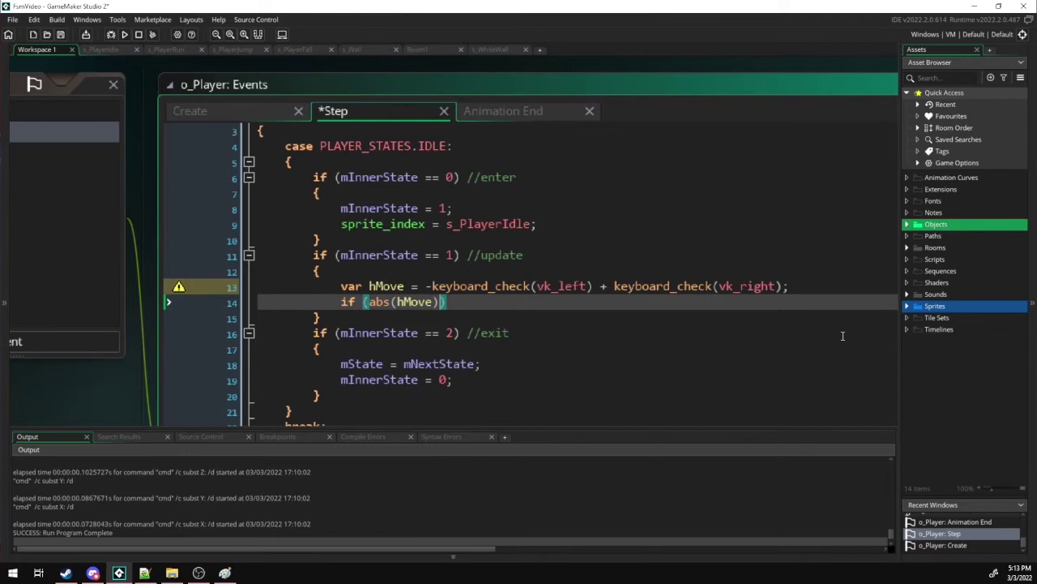
pyautogui.write(' > 0)')
pyautogui.press('Return')
pyautogui.write('ChangeState(PLAYER_STATES.RUN);')
pyautogui.hotkey('ctrl', 's')
pyautogui.scroll(-2, 655, 257)
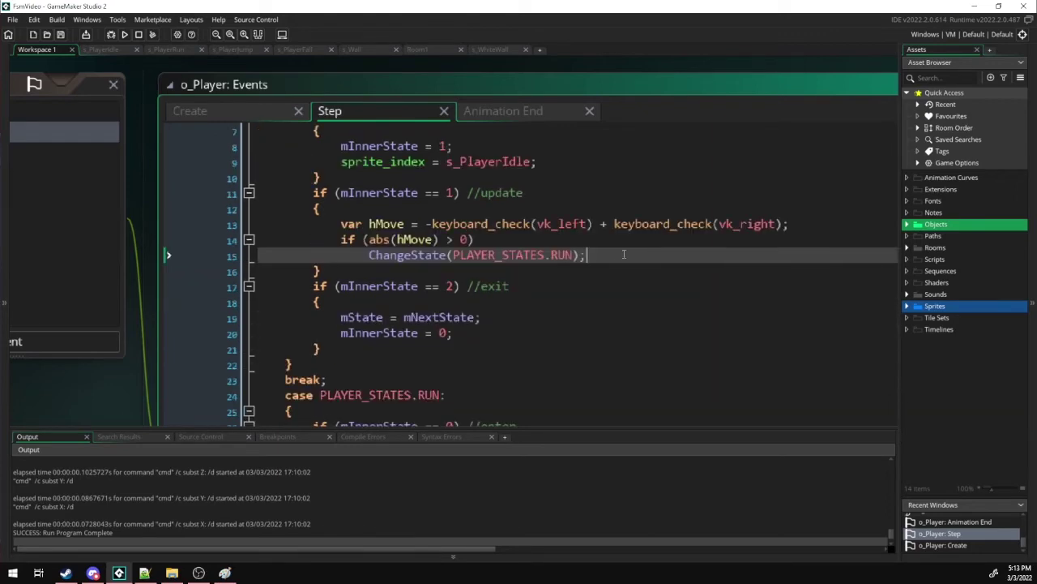
pyautogui.moveTo(585, 255); pyautogui.dragTo(329, 240)
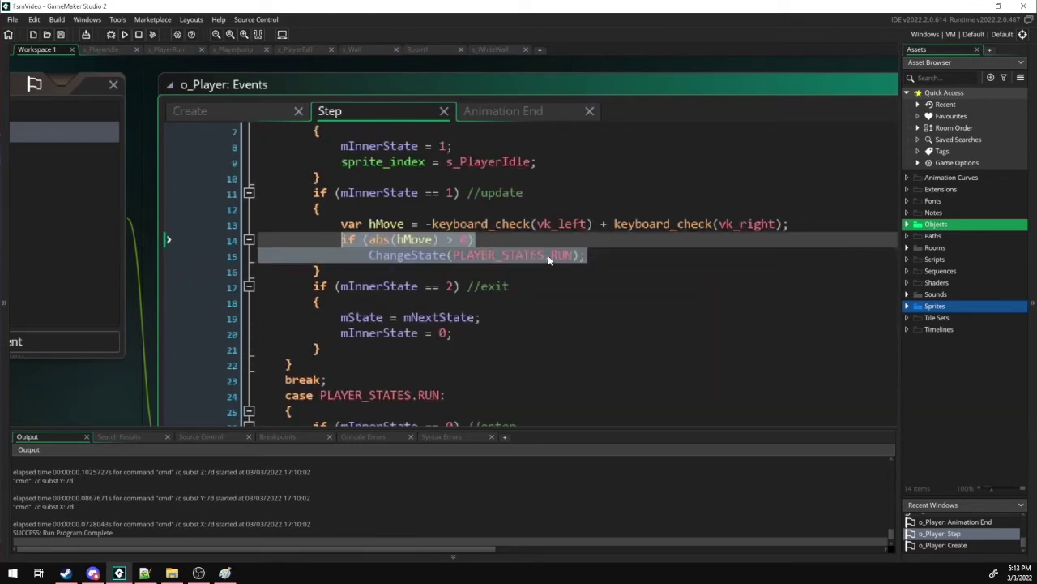
pyautogui.click(655, 256)
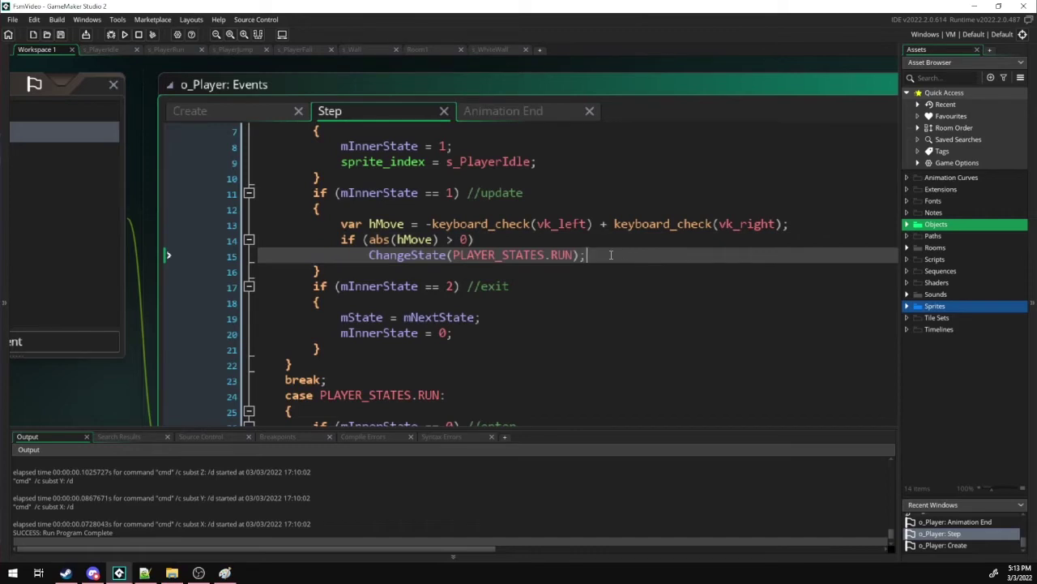
# Set sprite_index = s_PlayerRun in RUN enter and mVelX = hMove * cSpeed in its update.
pyautogui.scroll(-2, 611, 256)
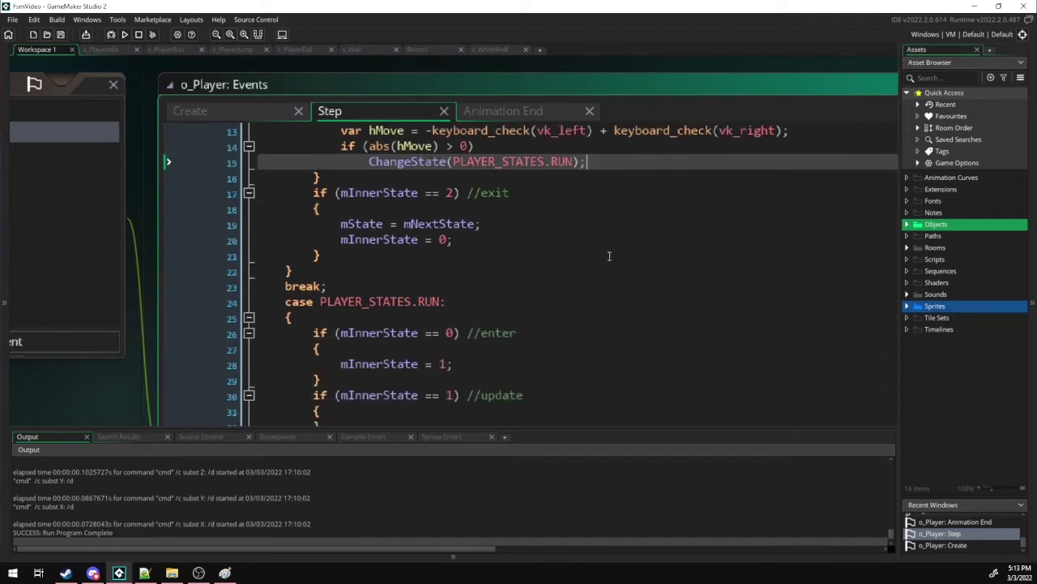
pyautogui.scroll(-2, 605, 265)
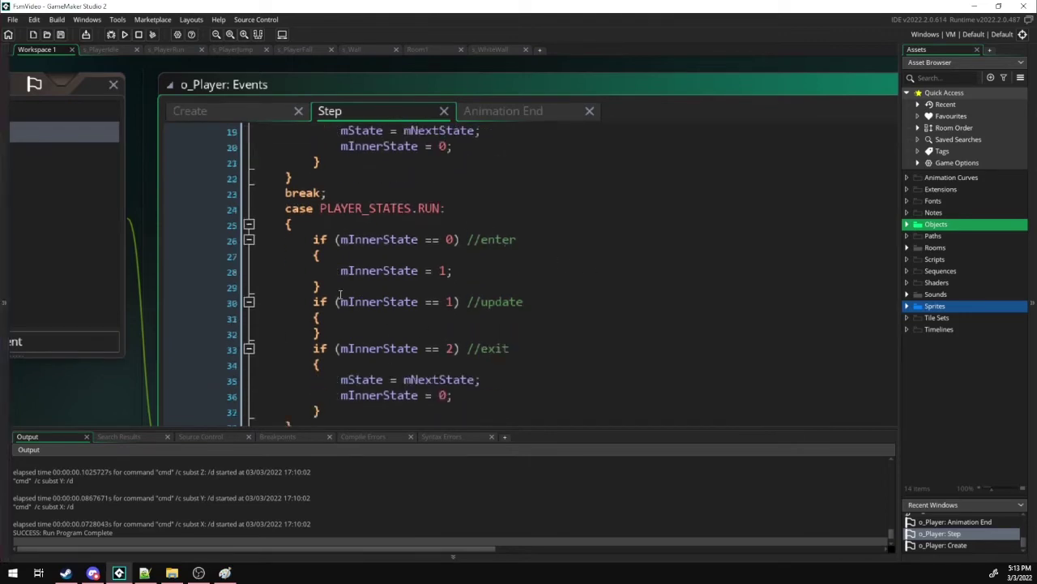
pyautogui.click(505, 274)
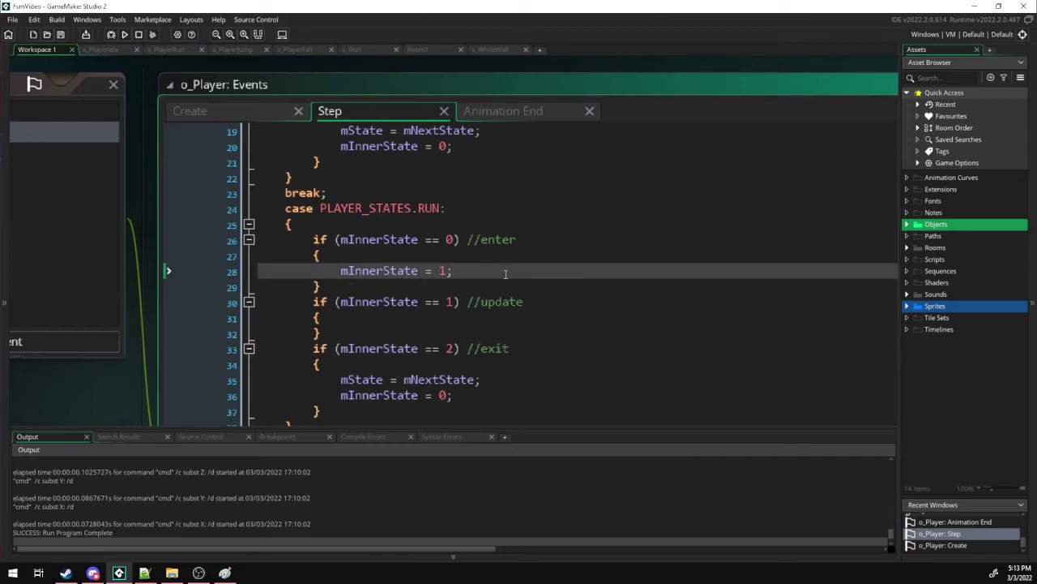
pyautogui.write('sprite_index = s_Pl')
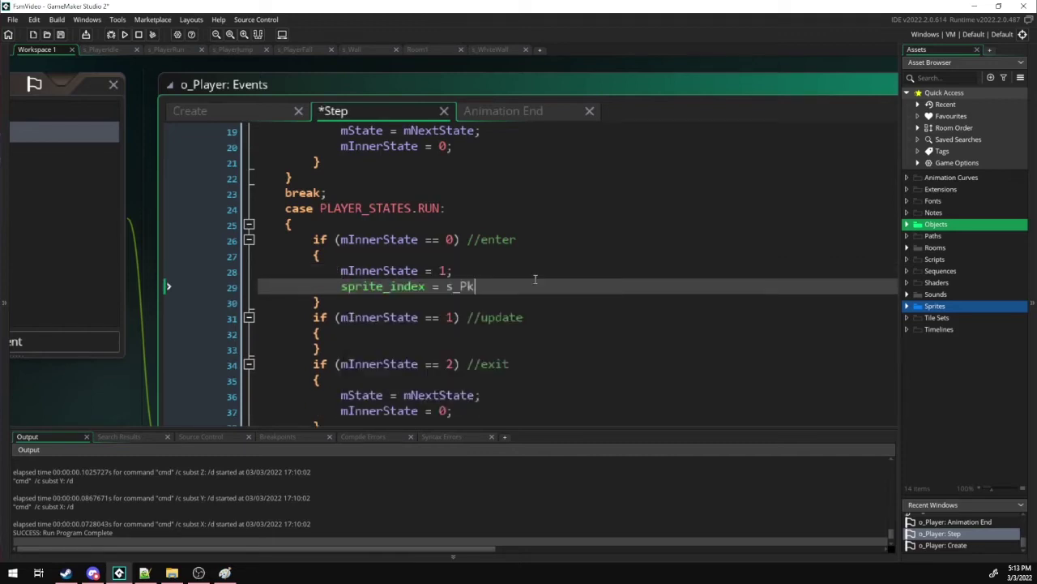
pyautogui.write('ayerRun;')
pyautogui.scroll(5, 535, 279)
pyautogui.write('var hMove = -keyboard_check(vk_left) + keyboard_check(vk_right);')
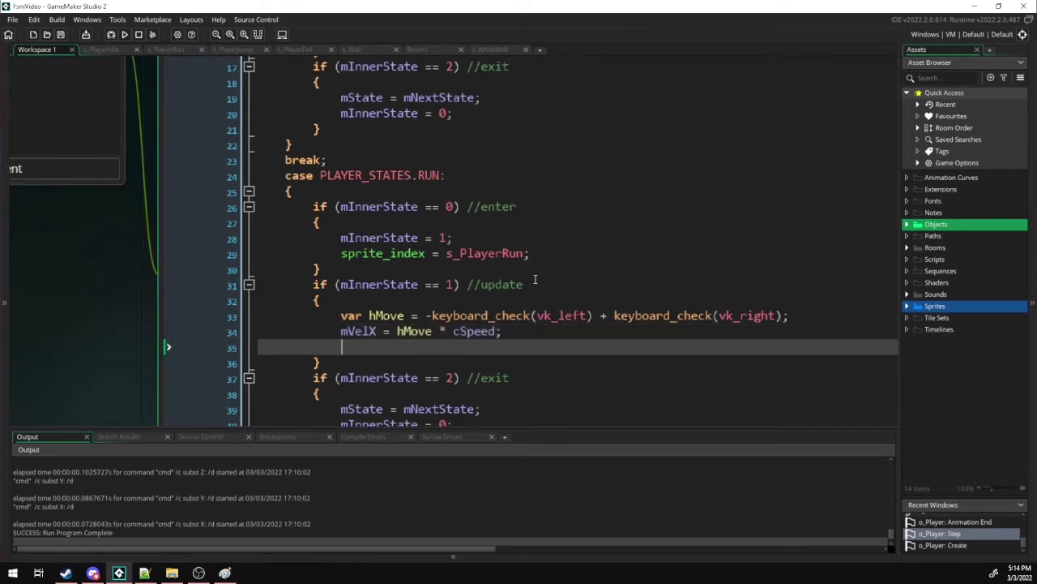
pyautogui.write(' mVelX = hMove * cSpeed; if (hMove != 0) \timage_xscale = sign(hMove);')
pyautogui.scroll(-2, 534, 280)
# Add the hMove == 0 return-to-IDLE check, then run the game and move right and left.
pyautogui.write('if (hMove')
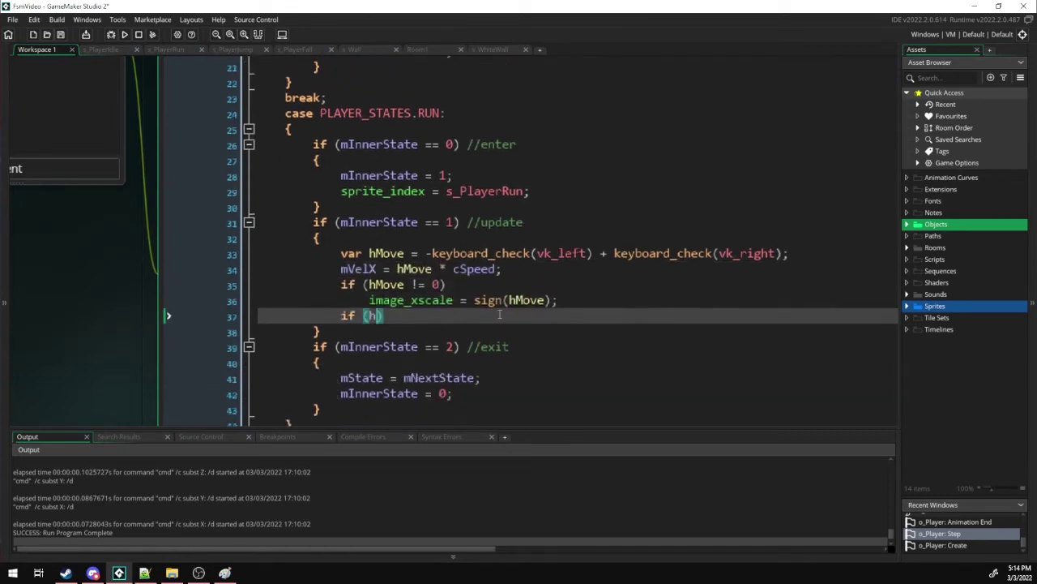
pyautogui.write(' == 0) ChangeState(PLAYER_STATES.IDLE);')
pyautogui.press('F5')
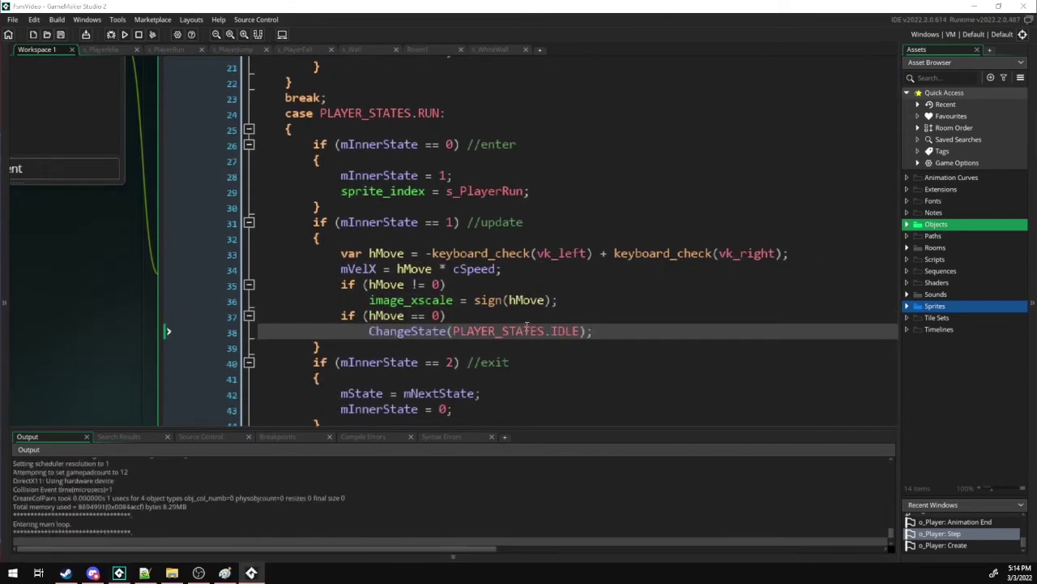
pyautogui.press('Right')
pyautogui.press('Left')
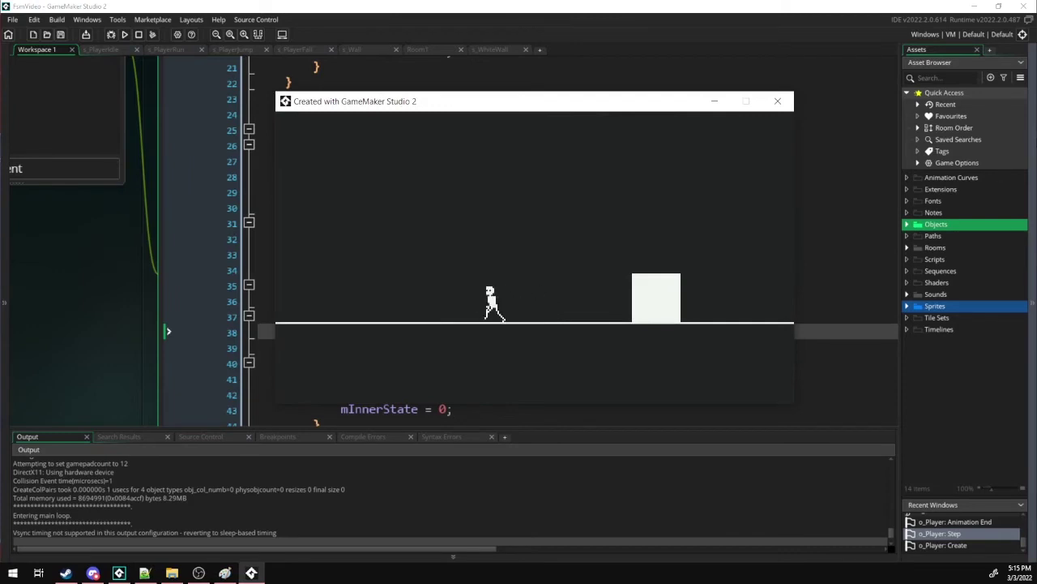
pyautogui.press('Right')
# Alternate left and right arrows to test turning and running up to the white block.
pyautogui.press('Left')
pyautogui.press('Right')
pyautogui.press('Left')
pyautogui.press('Right')
pyautogui.press('Right')
pyautogui.press('Left')
pyautogui.press('Right')
pyautogui.press('Left')
pyautogui.press('Right')
# Close the game and set sprite_index = s_PlayerJump and mVelY = cJumpStrength in JUMP enter.
pyautogui.press('Escape')
pyautogui.scroll(-6, 692, 301)
pyautogui.click(692, 206)
pyautogui.press('Return')
pyautogui.write('sprite_index = s_PlayerJump; mVelY')
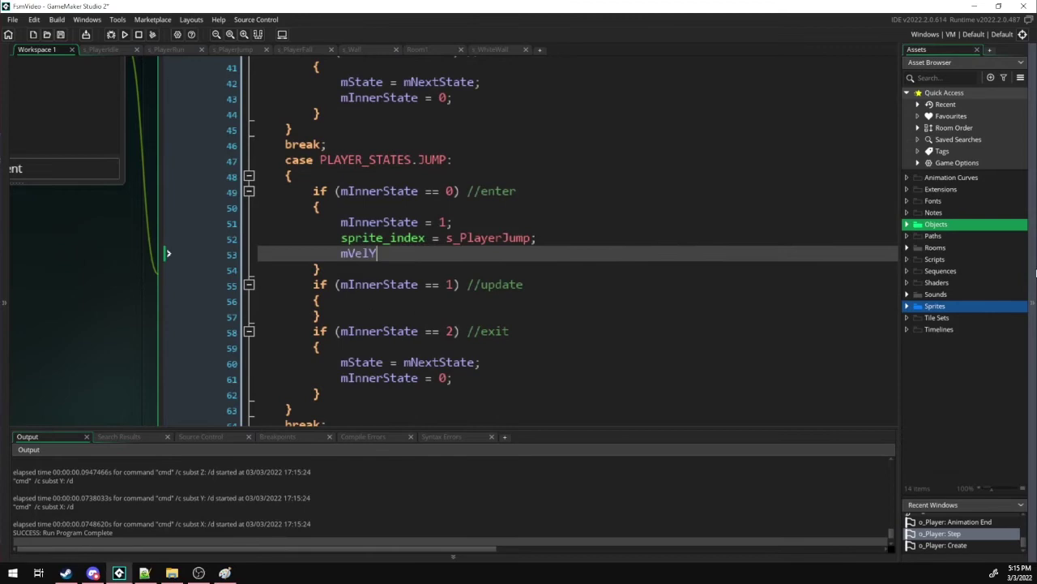
pyautogui.write(' = cJumpStrength;')
pyautogui.press('Down')
pyautogui.press('Down')
pyautogui.press('Down')
pyautogui.press('End')
pyautogui.press('Return')
# In JUMP update, apply hMove velocity, flip image_xscale, and change to FALL once mVelY >= 0.
pyautogui.write('var hMove = -keyboard_check(vk_left) + keyboard_check(vk_right);')
pyautogui.press('Return')
pyautogui.write('mVelX = hMove * ')
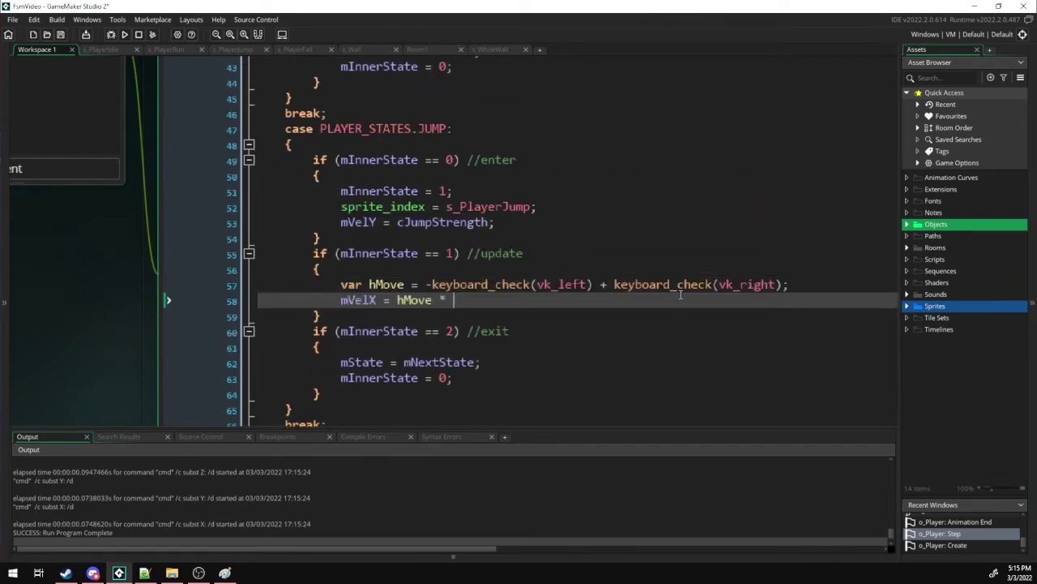
pyautogui.write('ccSpeed;')
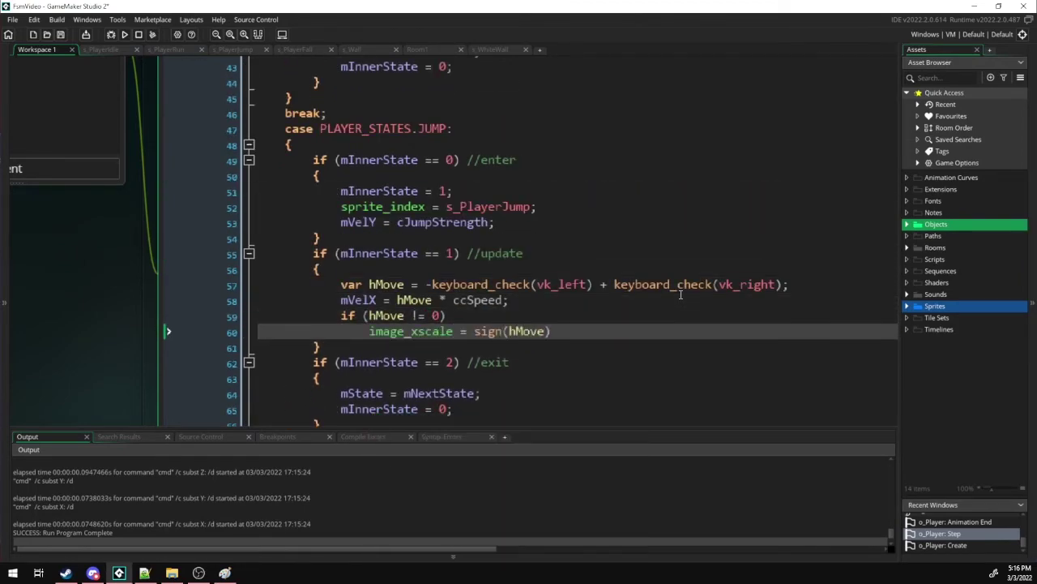
pyautogui.write(' if (hMove != 0) image_xscale = sign(hMove;  if (mVelY >= 0) ChangeState(Player_state')
pyautogui.press('Return')
pyautogui.write('.FALL);')
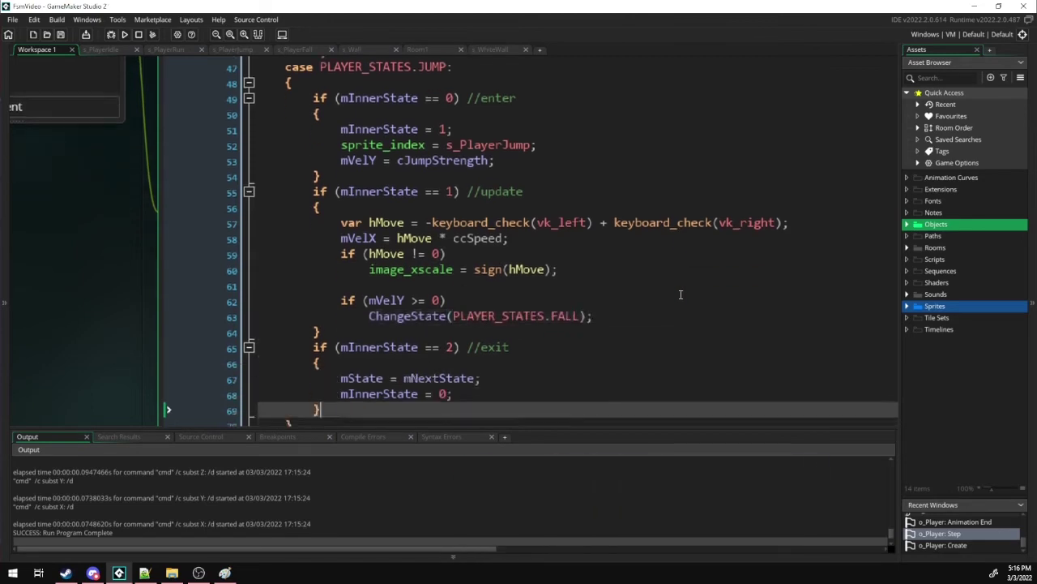
# Set sprite_index = s_PlayerFall and image_index = 0 in the FALL enter block.
pyautogui.scroll(-5, 681, 294)
pyautogui.click(488, 282)
pyautogui.press('Return')
pyautogui.write('sprite_index = s_PlayerFall; image_index')
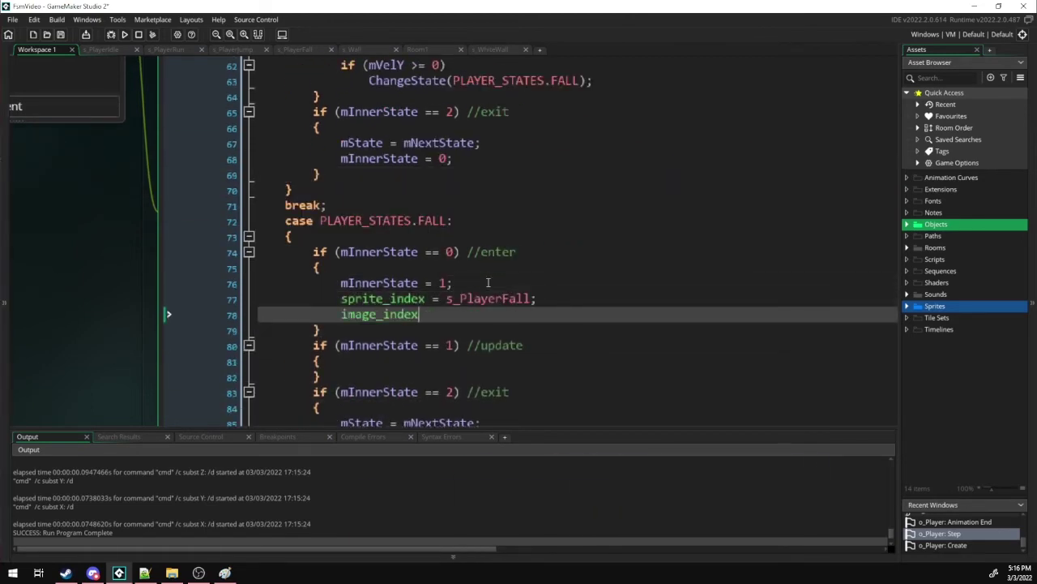
pyautogui.write(' = 0;')
pyautogui.press('Down')
pyautogui.press('Down')
pyautogui.press('Down')
pyautogui.press('End')
# In FALL update, apply hMove velocity, flip facing, and add an IsOnGround check.
pyautogui.press('Return')
pyautogui.write('var hMove = -keyboard_check(vk_left) + keyboard_check(vk_right);')
pyautogui.write('mVelX = hMove * cSpeed; if (hMove != 0) image_s')
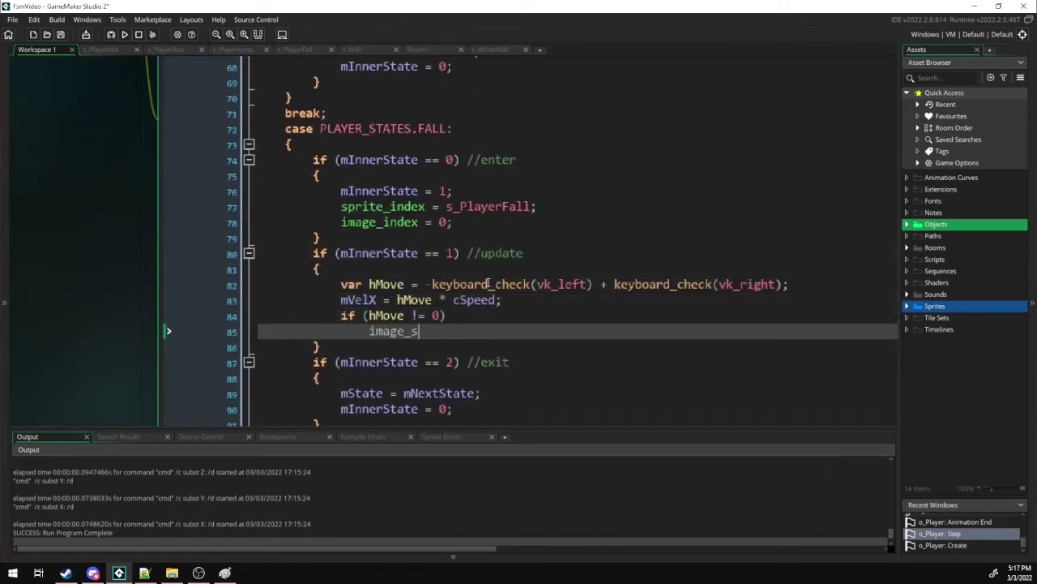
pyautogui.write('xscale = sign(hMove);  if (IsOnGround()) ChangeState(')
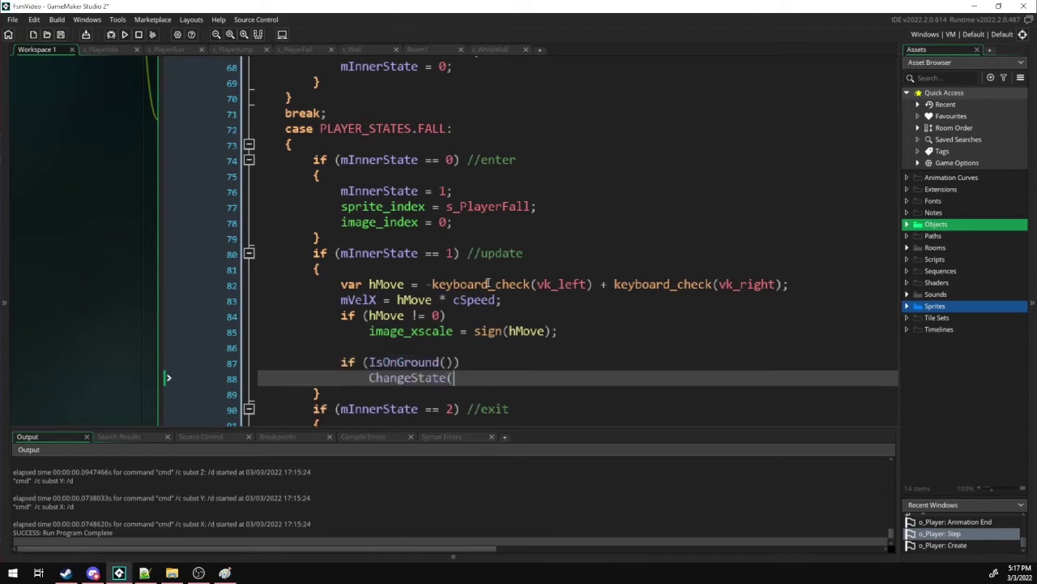
pyautogui.write('PLAYER_STATES.IDLE);')
pyautogui.scroll(-3, 488, 284)
pyautogui.scroll(-4, 488, 284)
pyautogui.scroll(20, 488, 283)
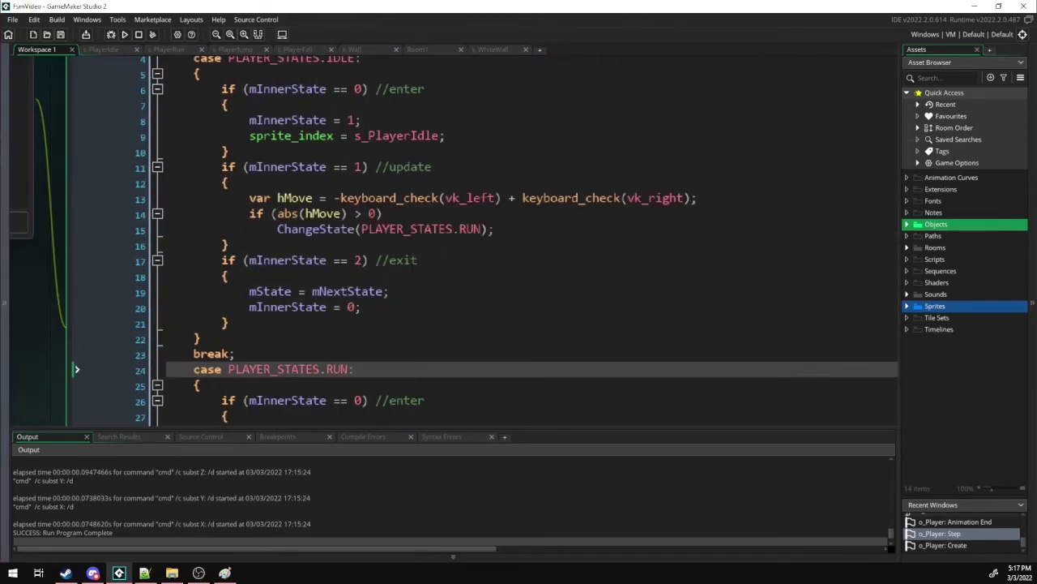
# In the IDLE update, change to FALL when the player is not on the ground.
pyautogui.click(542, 229)
pyautogui.press('Up')
pyautogui.press('Up')
pyautogui.press('End')
pyautogui.press('Return')
pyautogui.press('Return')
pyautogui.write('if (!IsOnGround()')
pyautogui.press('Return')
pyautogui.press('Down')
pyautogui.press('Home')
pyautogui.write('else ')
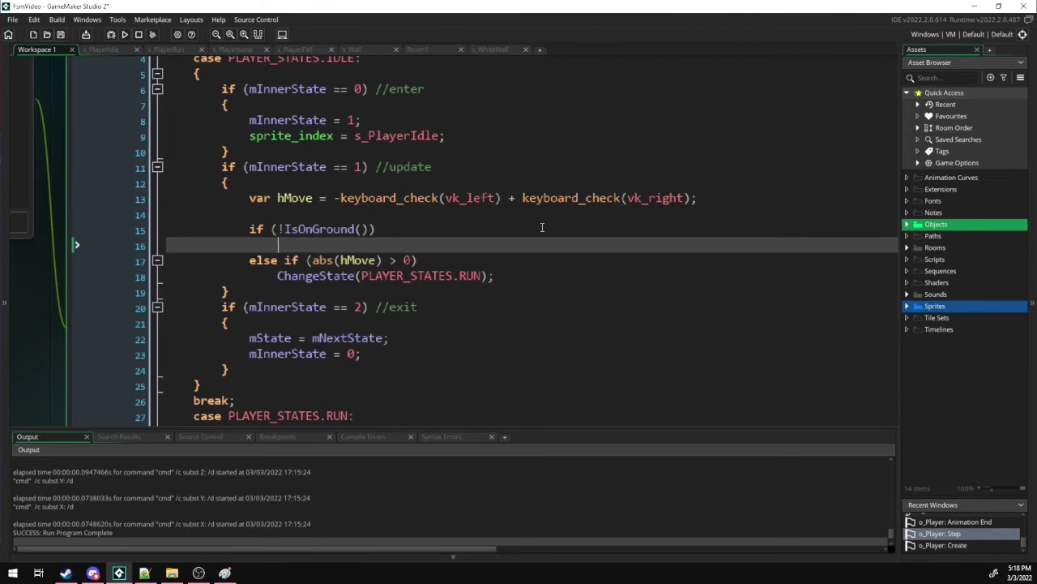
pyautogui.write('ChangeState(PLAYER_STATES.FALL);')
# Add an else-if to IDLE that changes to JUMP when up is pressed.
pyautogui.press('Return')
pyautogui.write('else if (keyboard_check')
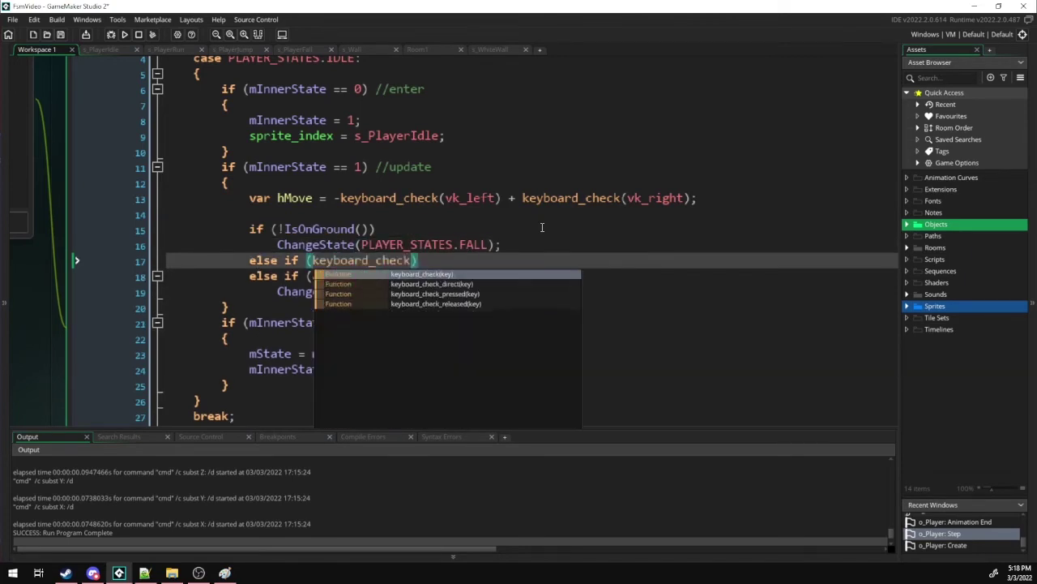
pyautogui.write('_pressed(vk_up')
pyautogui.press('End')
pyautogui.press('Return')
pyautogui.write('ChangeState(PLAYER_STATES.JUMP);')
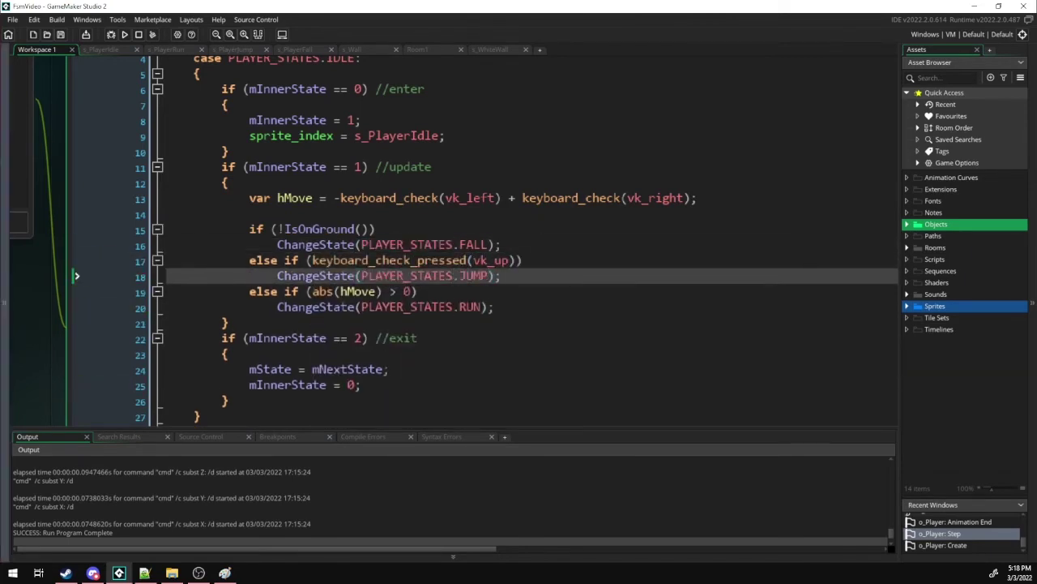
# In the RUN update, change to FALL when the player is not on the ground.
pyautogui.scroll(-7, 497, 292)
pyautogui.click(497, 292)
pyautogui.press('Return')
pyautogui.press('Return')
pyautogui.write('if (!IsOnGround())     ChangeState(')
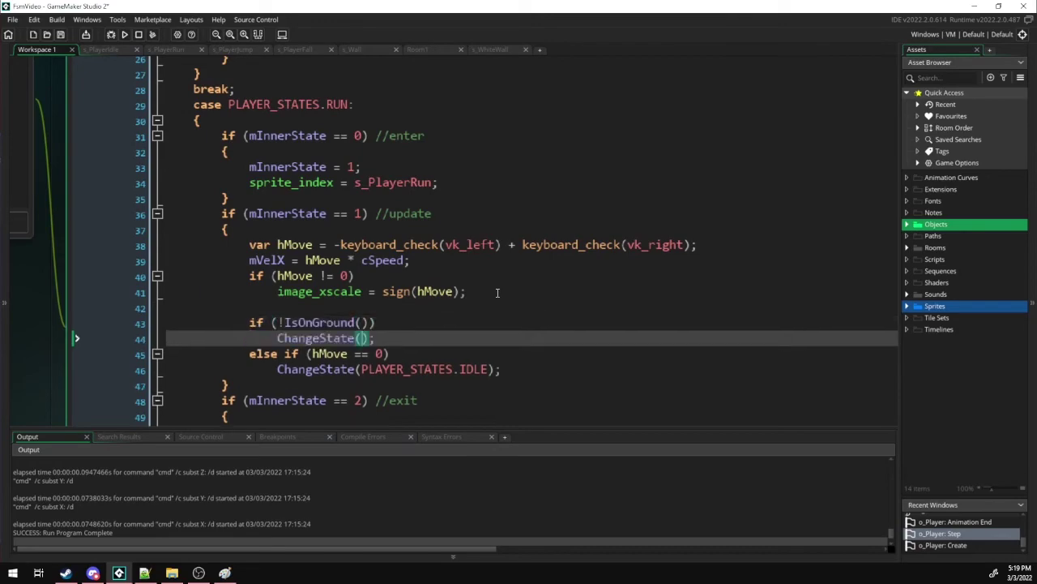
pyautogui.write('PLAYER_STATES.FALL')
pyautogui.press('End')
pyautogui.press('Return')
# Add an up-arrow JUMP transition to RUN and run the game with F5.
pyautogui.write('else if (')
pyautogui.scroll(-2, 454, 298)
pyautogui.write('keyboard_check_pressed(')
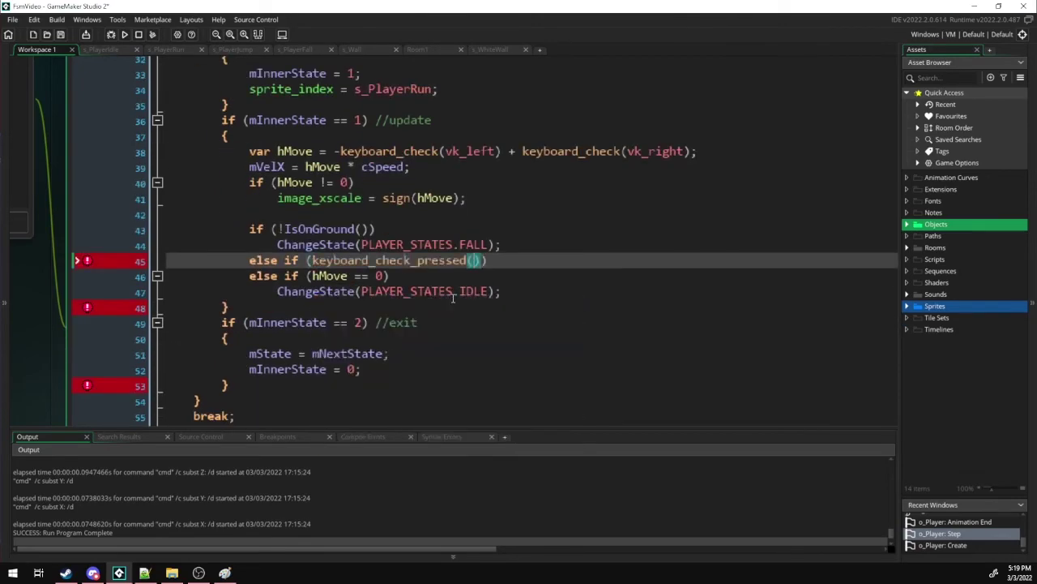
pyautogui.write('vk_up')
pyautogui.press('End')
pyautogui.press('Return')
pyautogui.write('ChangeState(PLAYER_STATES.JUMP);')
pyautogui.scroll(2, 77, 276)
pyautogui.press('F5')
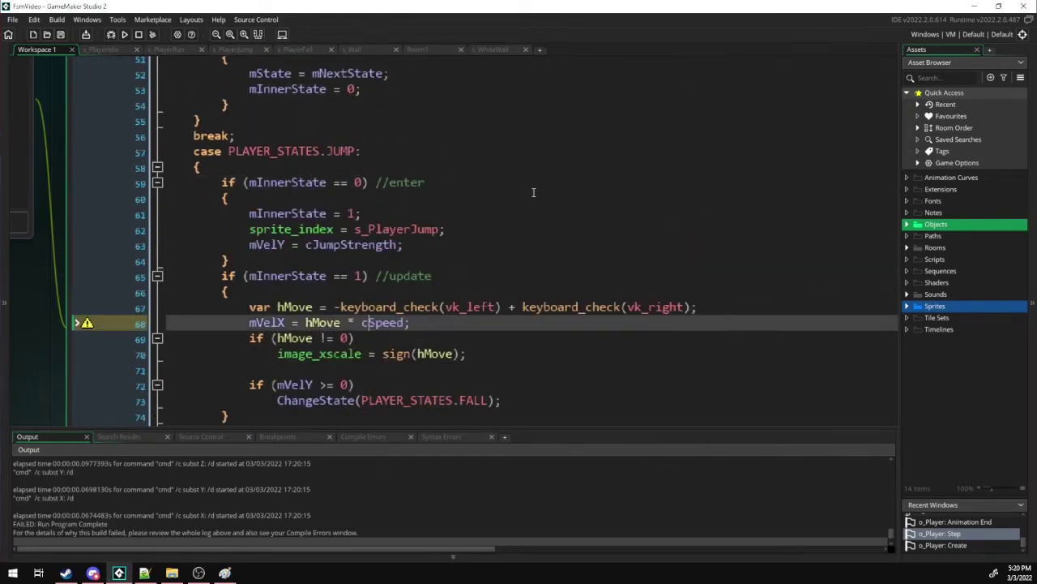
pyautogui.press('F5')
pyautogui.press('Left')
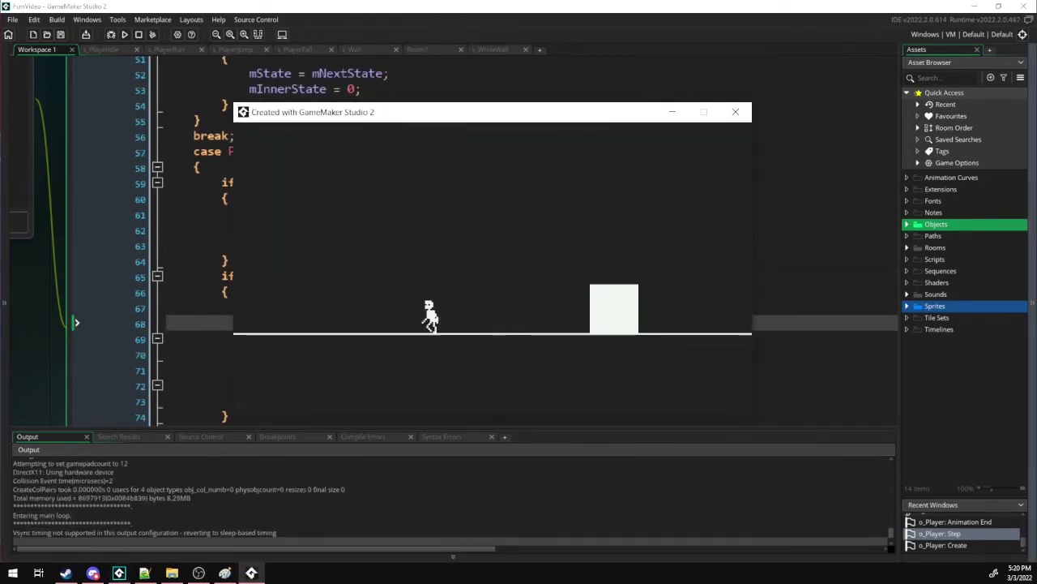
pyautogui.press('Right')
pyautogui.press('Up')
pyautogui.press('Left')
pyautogui.press('Up')
pyautogui.press('Right')
pyautogui.press('Up')
pyautogui.press('Up')
pyautogui.press('Up')
pyautogui.press('Up')
pyautogui.press('Right')
pyautogui.press('Up')
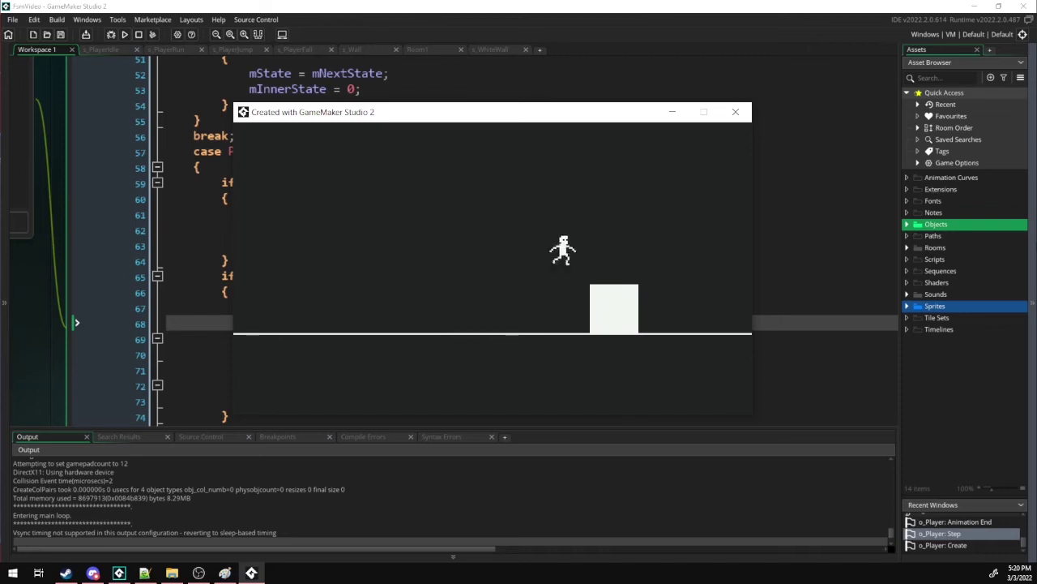
pyautogui.press('Up')
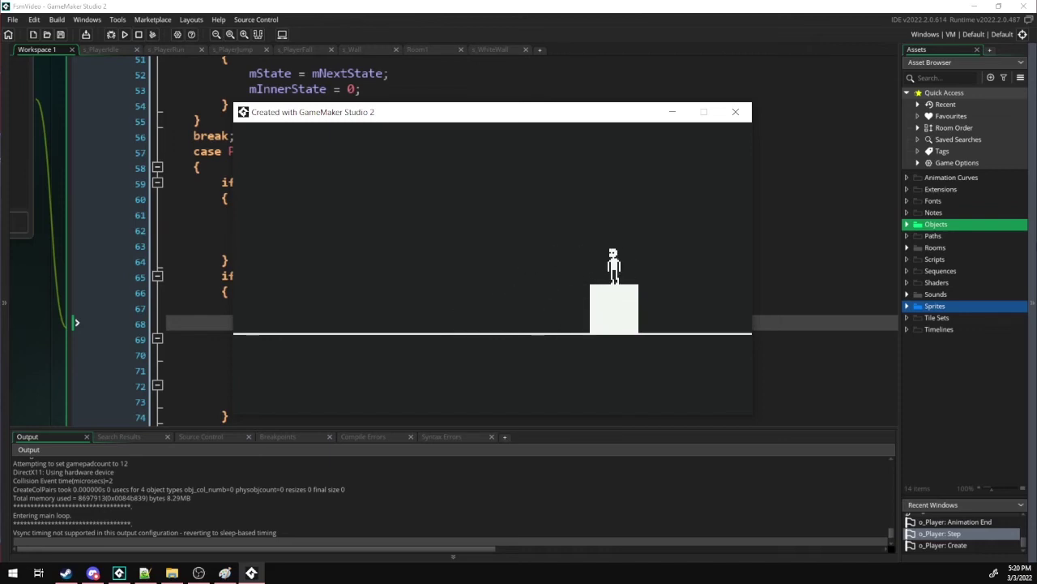
pyautogui.press('Right')
pyautogui.press('Left')
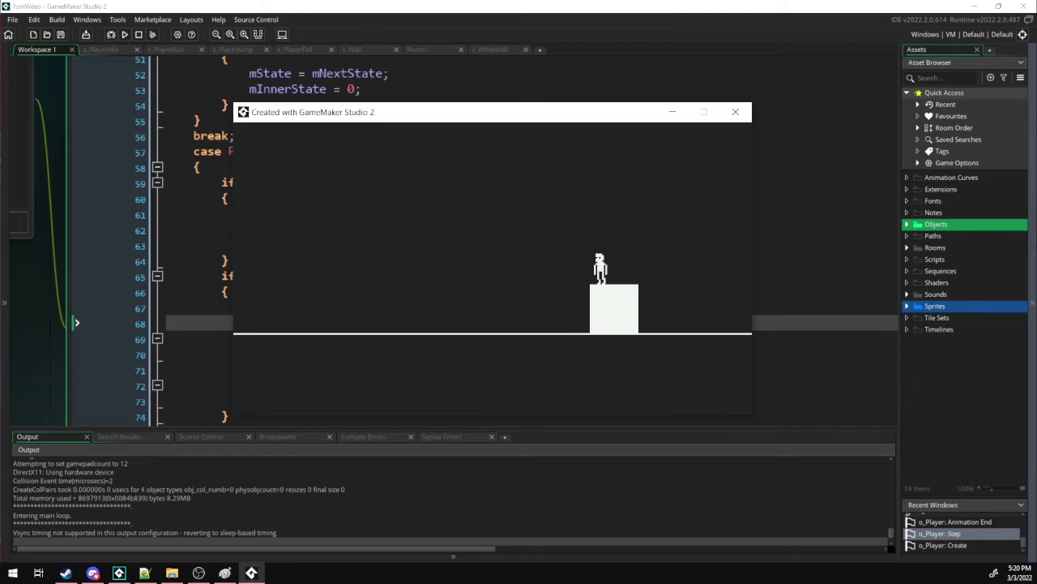
pyautogui.press('Right')
pyautogui.press('Left')
pyautogui.press('Right')
pyautogui.press('Left')
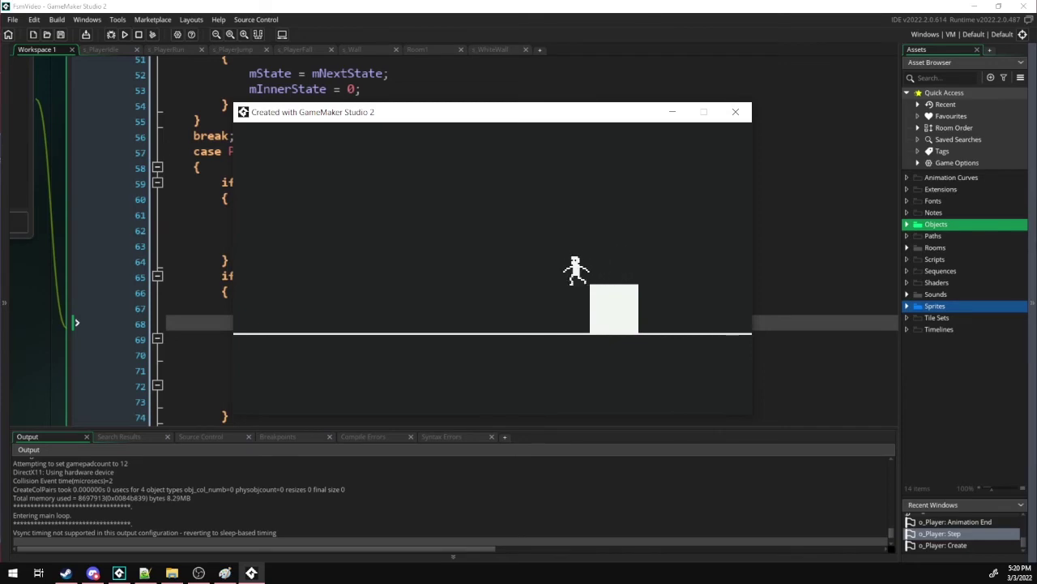
pyautogui.press('Right')
pyautogui.press('Up')
pyautogui.press('Left')
pyautogui.press('Up')
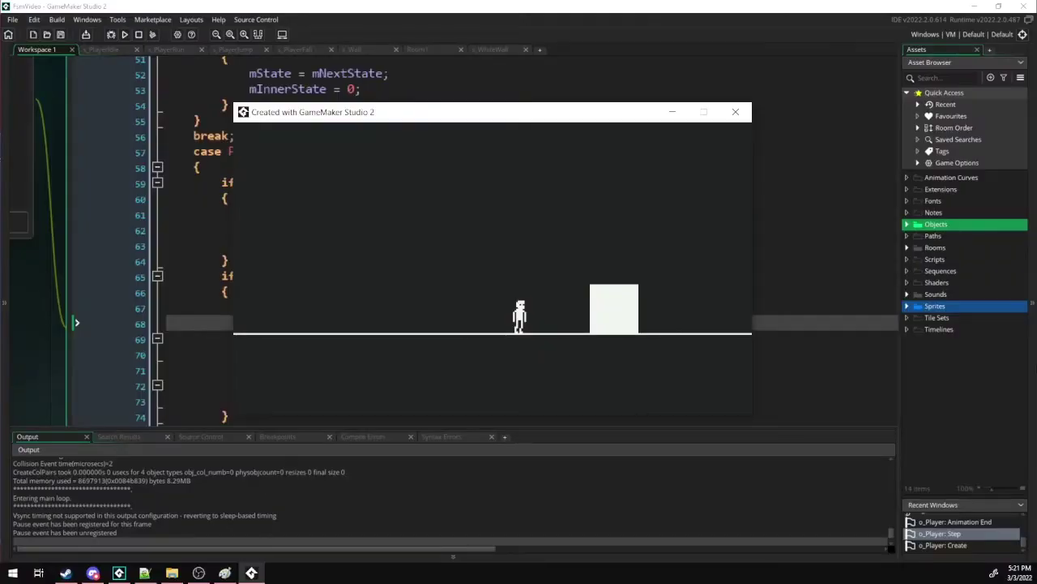
pyautogui.click(672, 111)
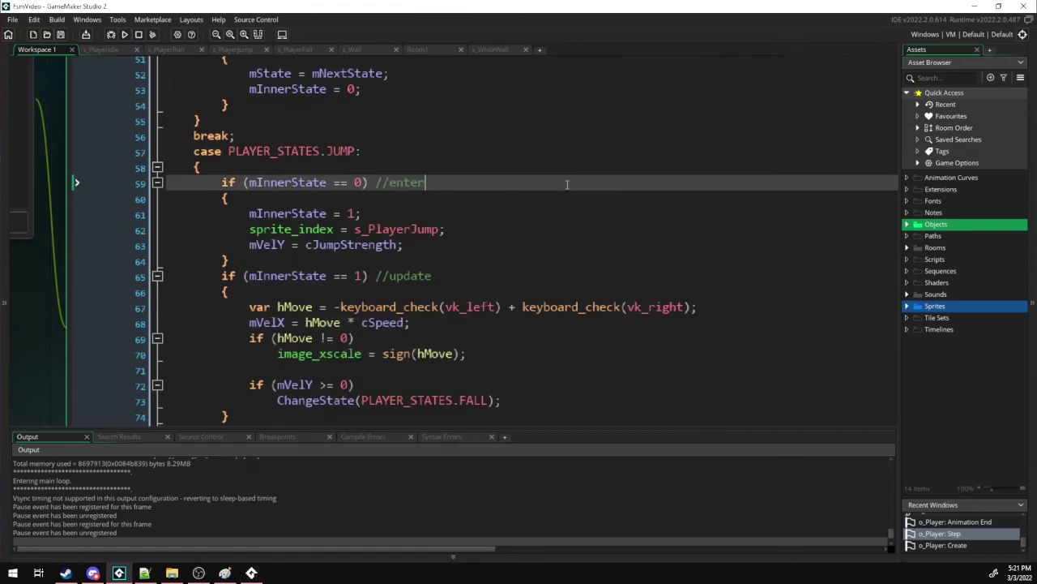
pyautogui.scroll(3, 559, 195)
pyautogui.scroll(3, 547, 201)
pyautogui.scroll(2, 543, 204)
pyautogui.scroll(5, 537, 209)
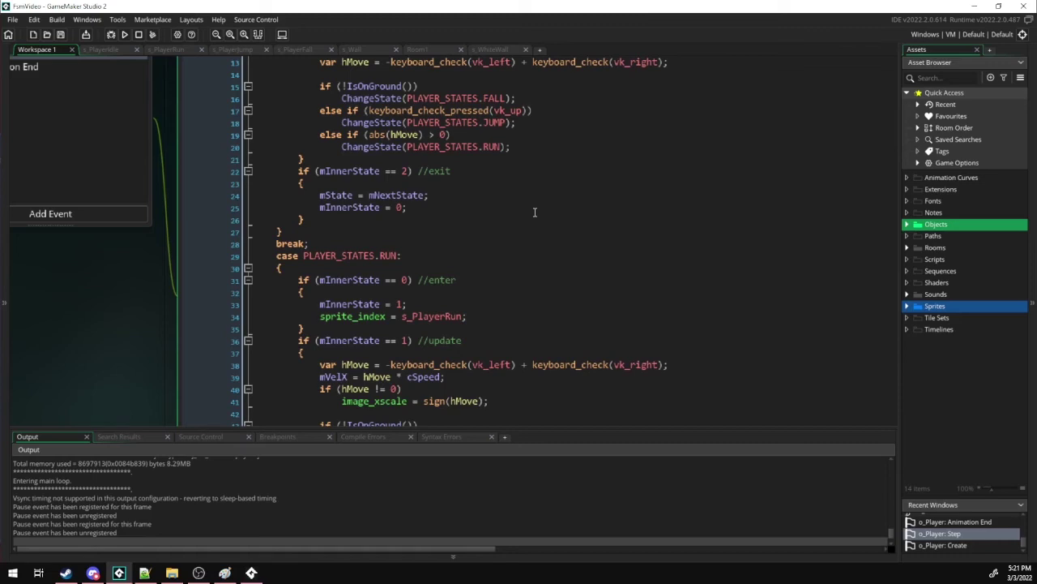
pyautogui.scroll(-10, 534, 215)
pyautogui.scroll(3, 534, 227)
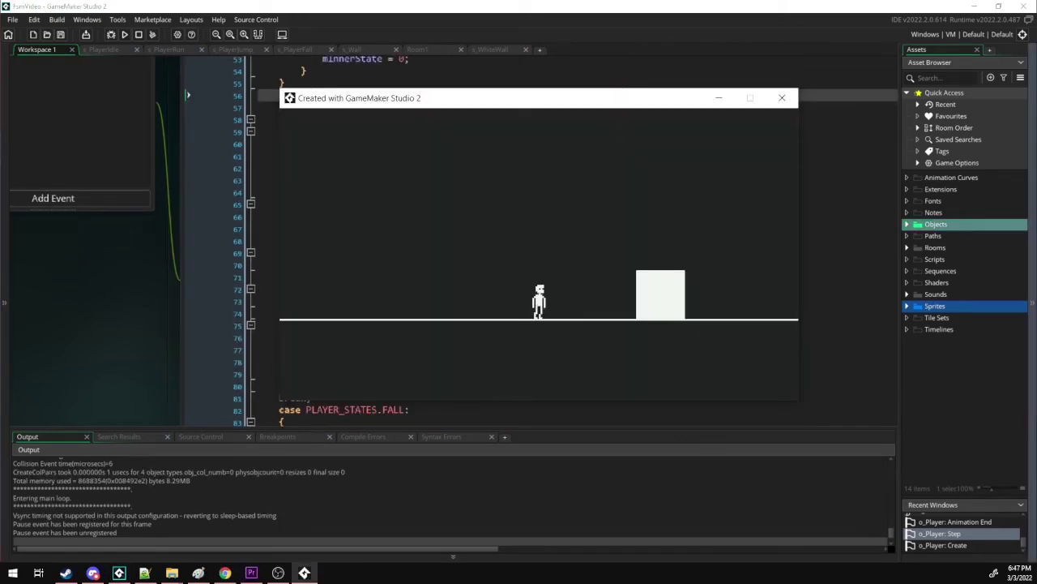
pyautogui.press('space')
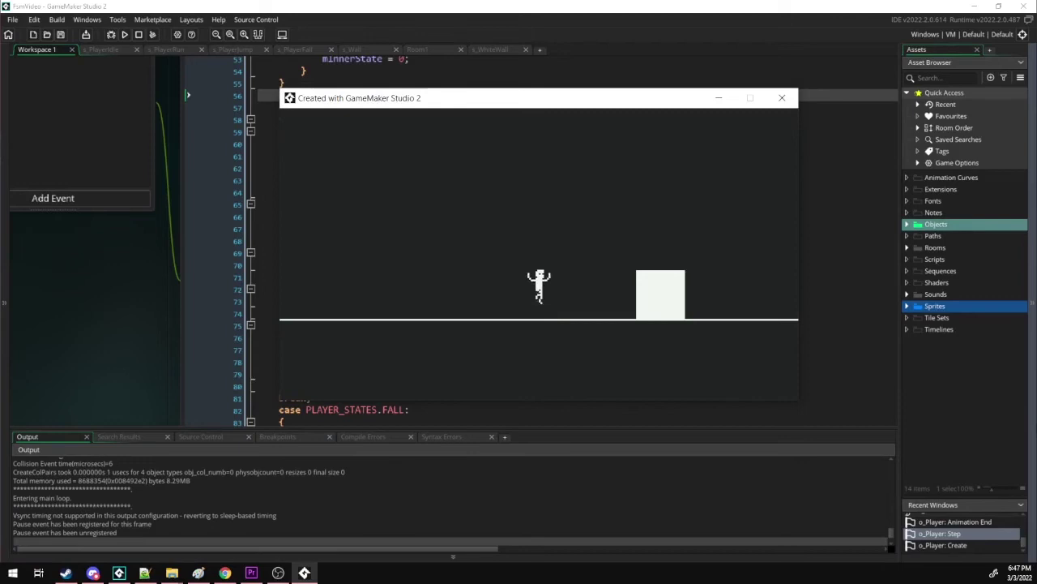
pyautogui.press('space')
pyautogui.press('space')
pyautogui.press('Left')
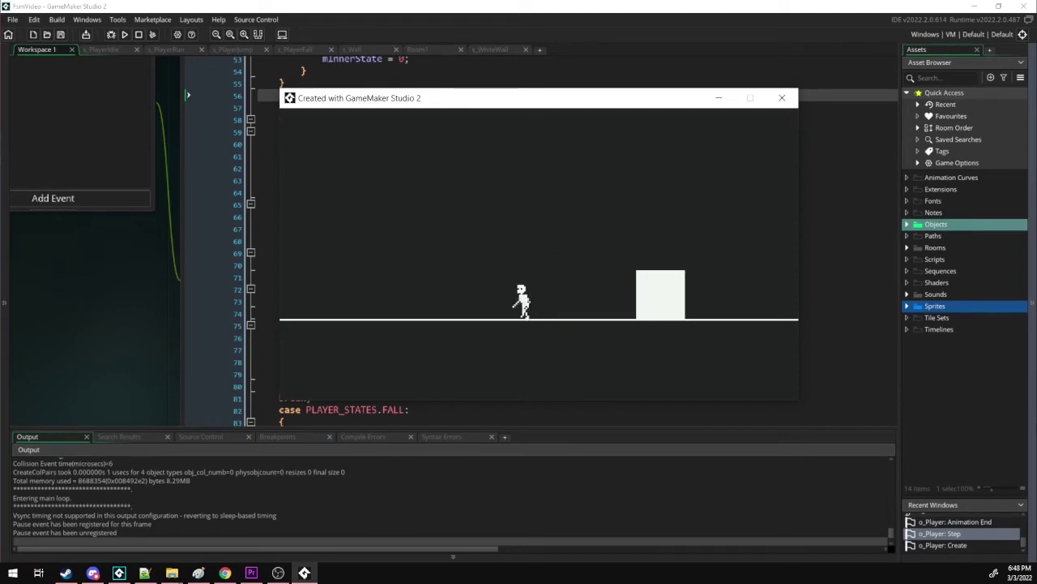
pyautogui.press('space')
pyautogui.press('Right')
pyautogui.press('space')
pyautogui.press('Left')
pyautogui.press('space')
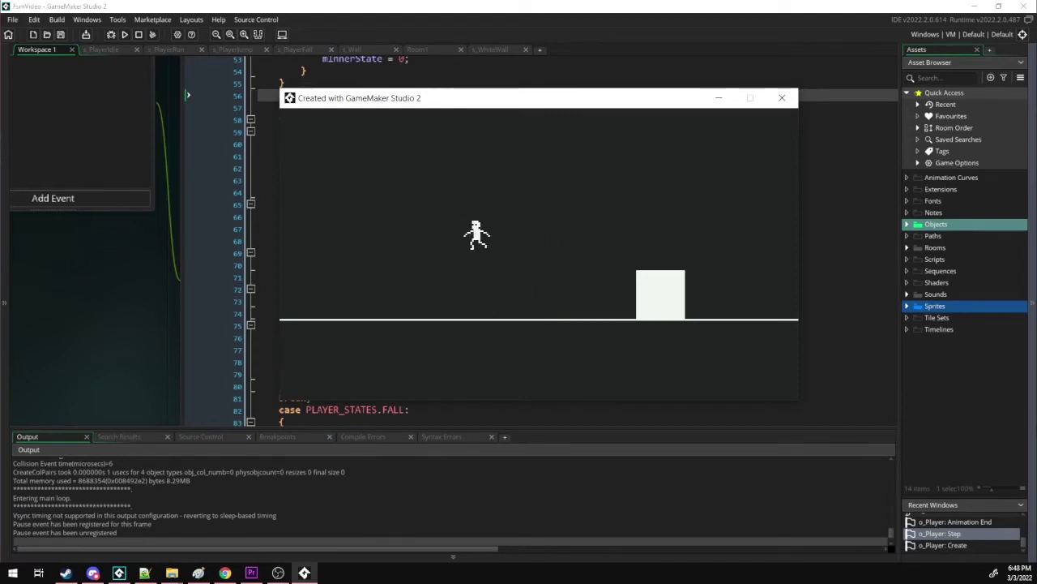
pyautogui.press('Right')
pyautogui.press('space')
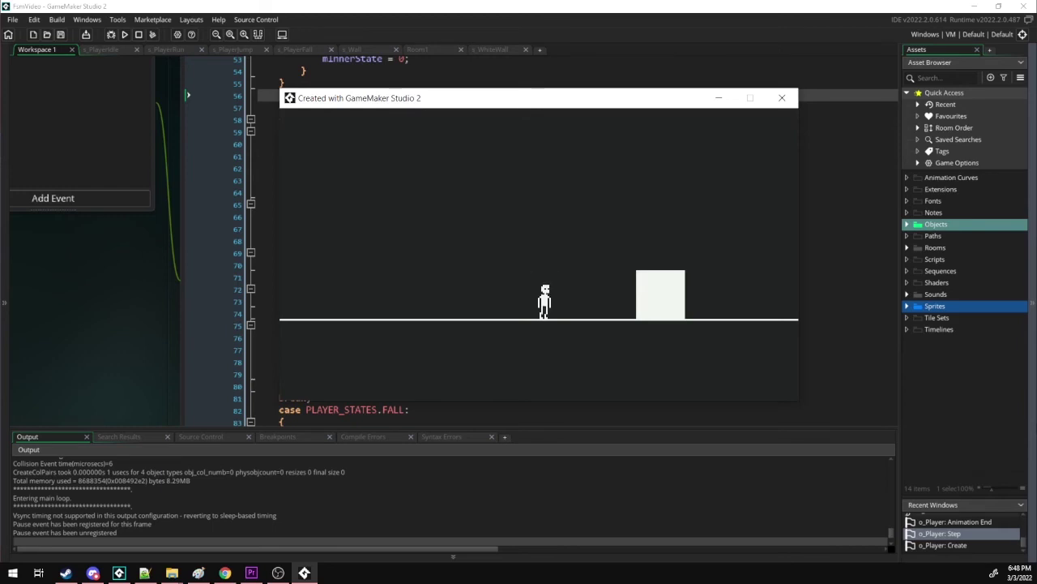
# Close the game and paste audio_play_sound(snd_Jump, 500, false) after mVelY = cJumpStrength in JUMP enter.
pyautogui.click(785, 98)
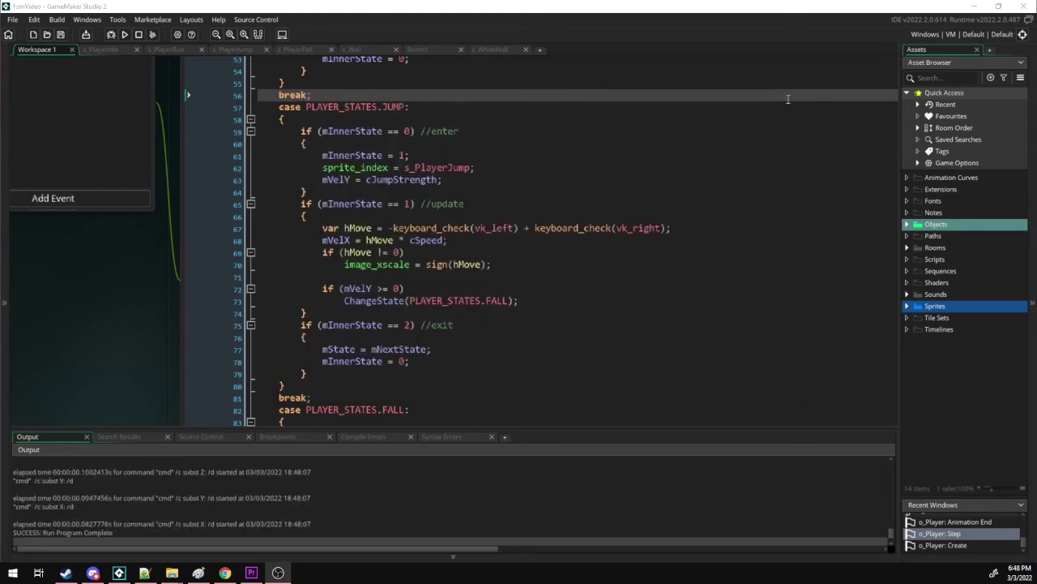
pyautogui.moveTo(273, 103); pyautogui.dragTo(523, 397)
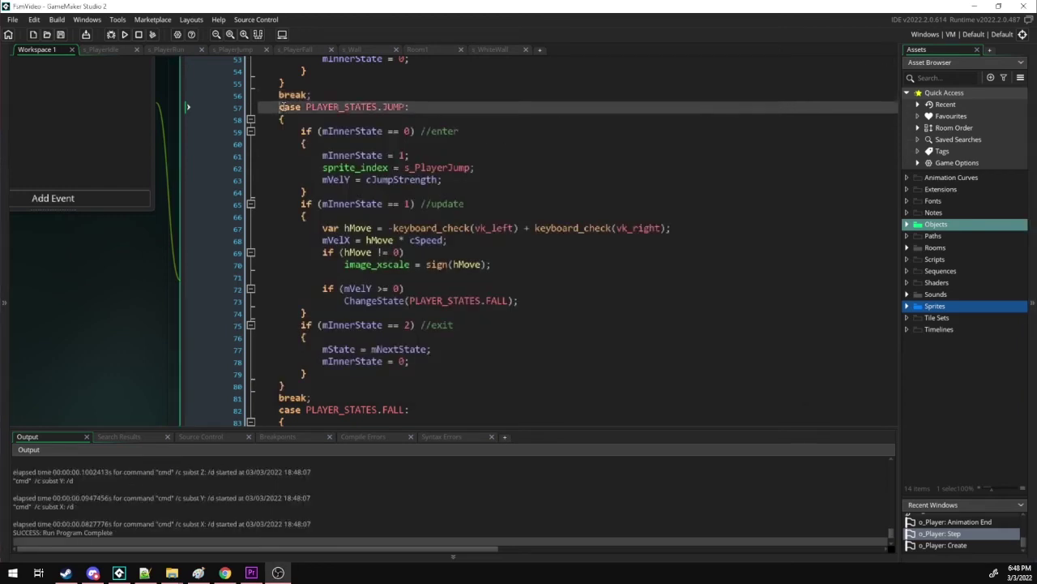
pyautogui.click(524, 397)
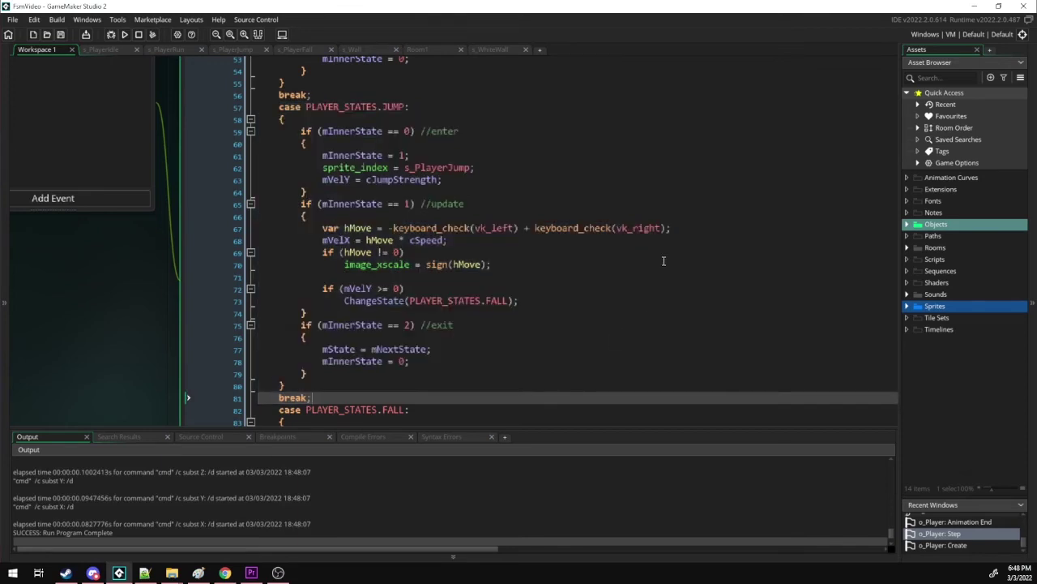
pyautogui.click(488, 203)
pyautogui.click(483, 325)
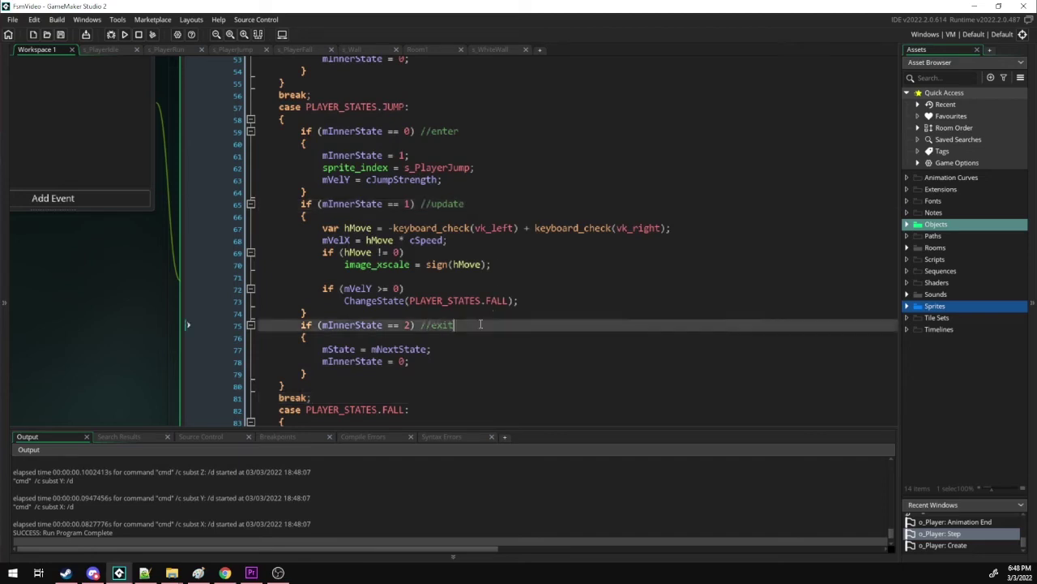
pyautogui.click(544, 180)
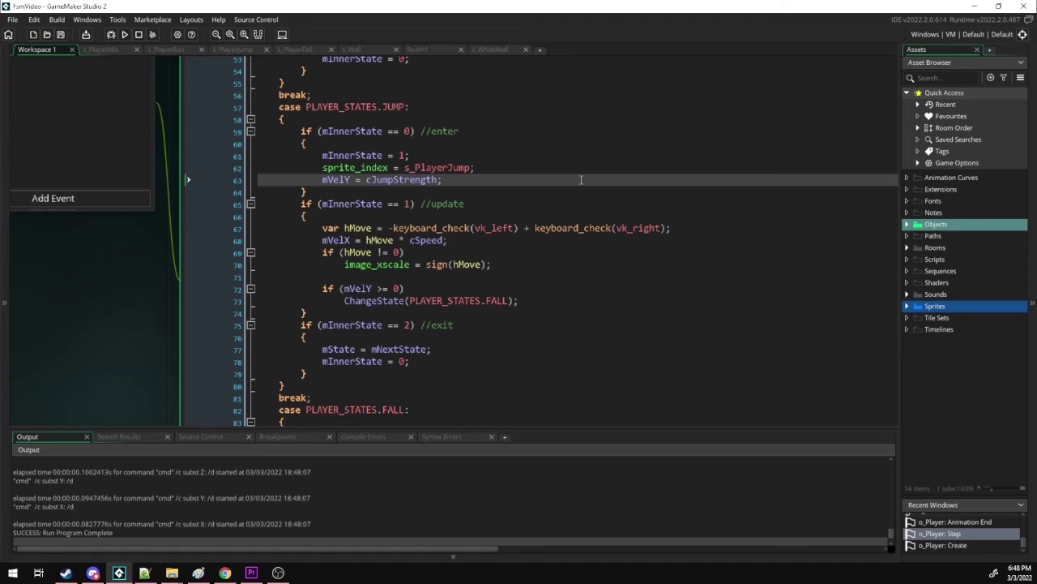
pyautogui.hotkey('ctrl', 'v')
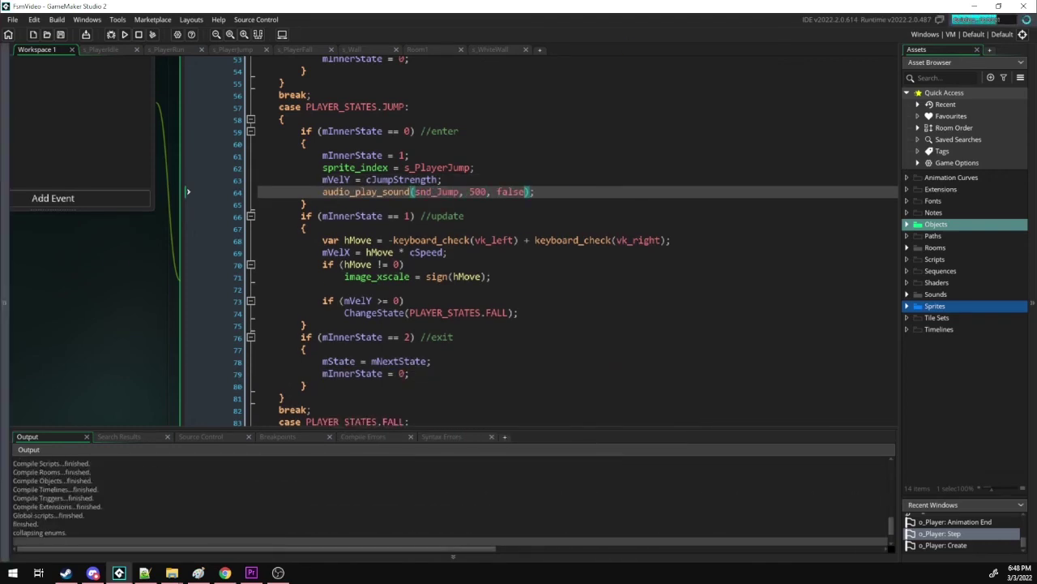
pyautogui.press('Left')
pyautogui.press('space')
pyautogui.press('Right')
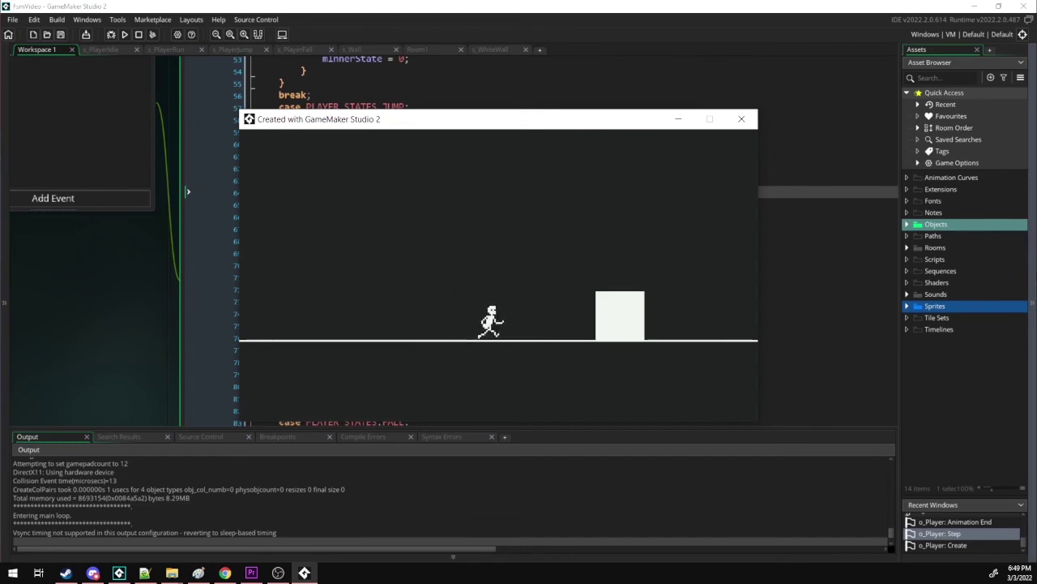
pyautogui.press('space')
pyautogui.press('Left')
pyautogui.press('space')
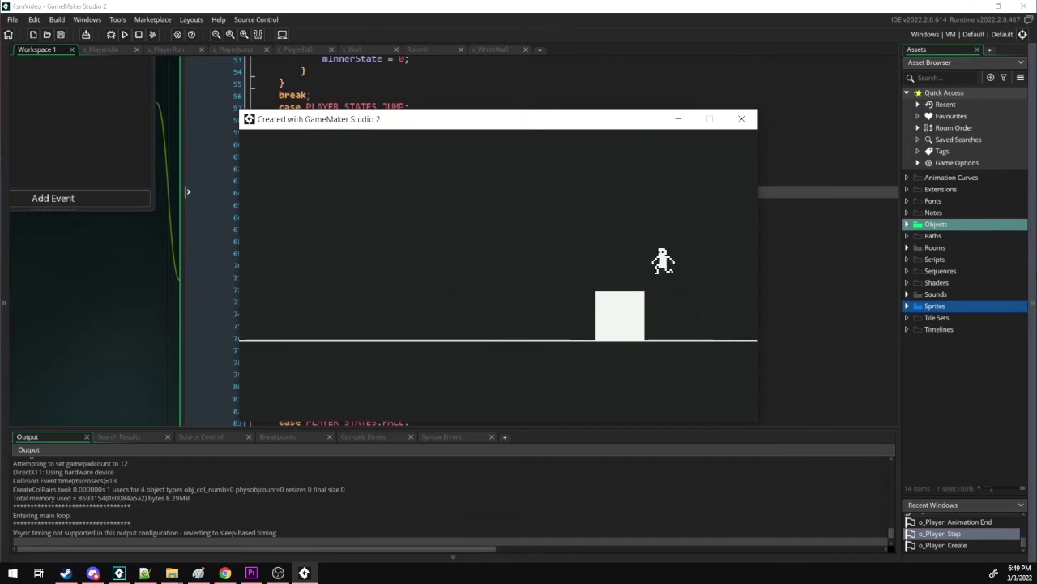